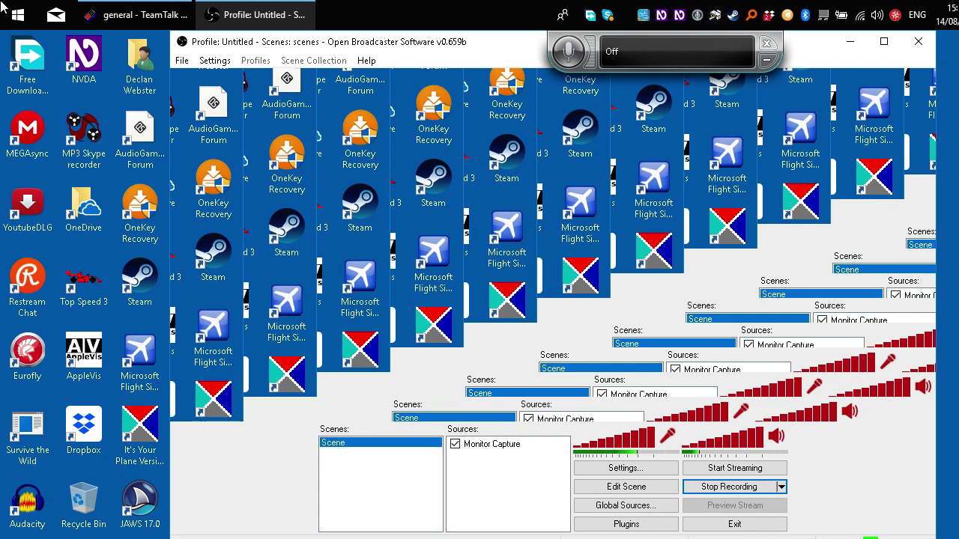
Step: Open File Explorer at Documents and open the FSXP3D_WorldNavaids folder, not the zip archive of the same name
key(super)
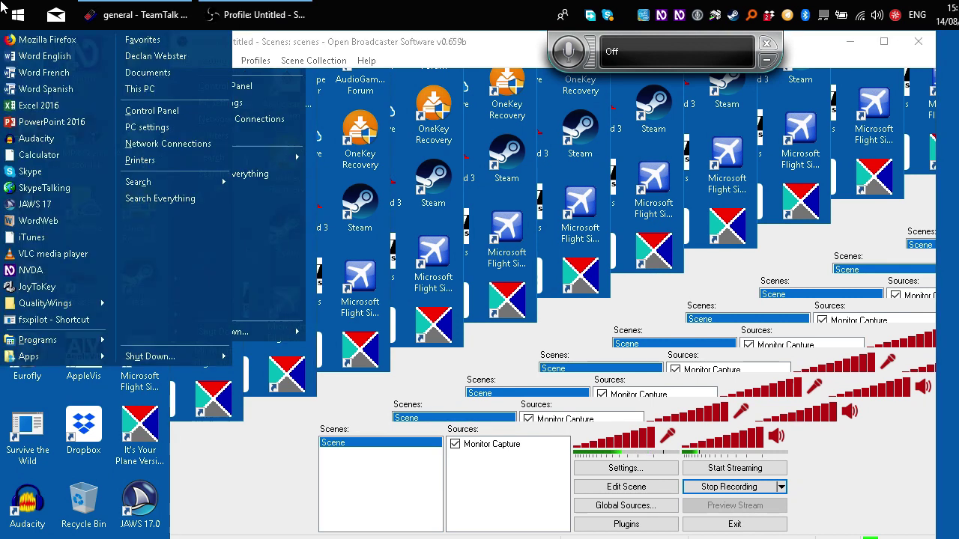
key(Escape)
key(super+e)
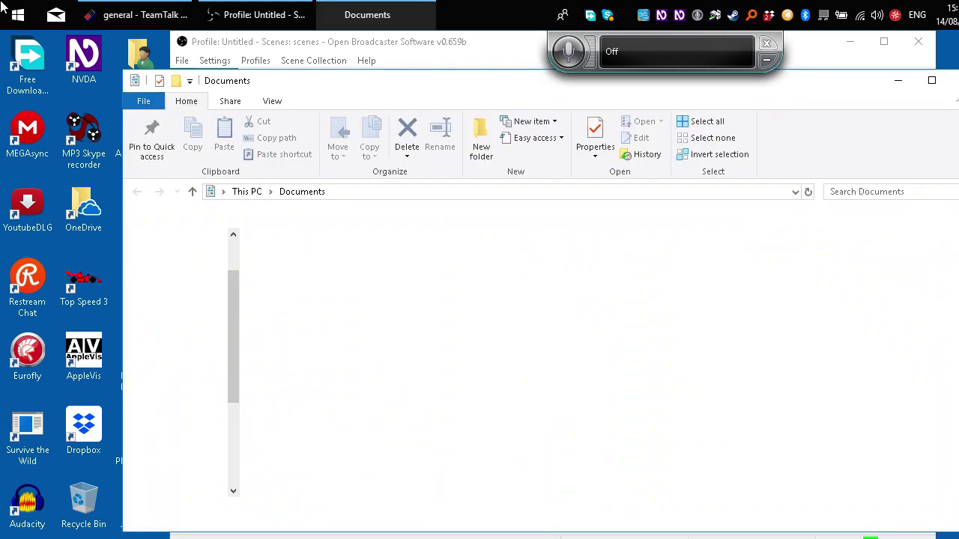
key(f)
key(f)
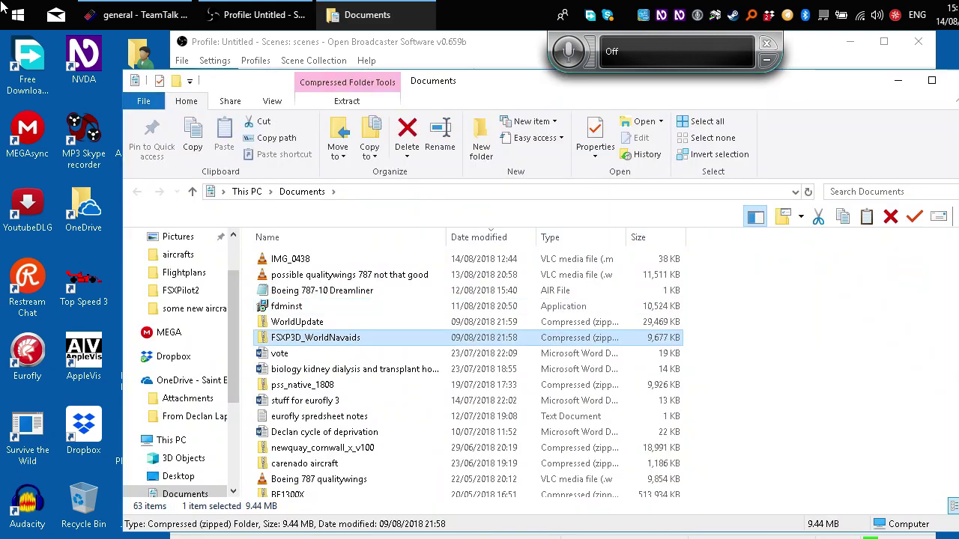
key(Right)
key(f)
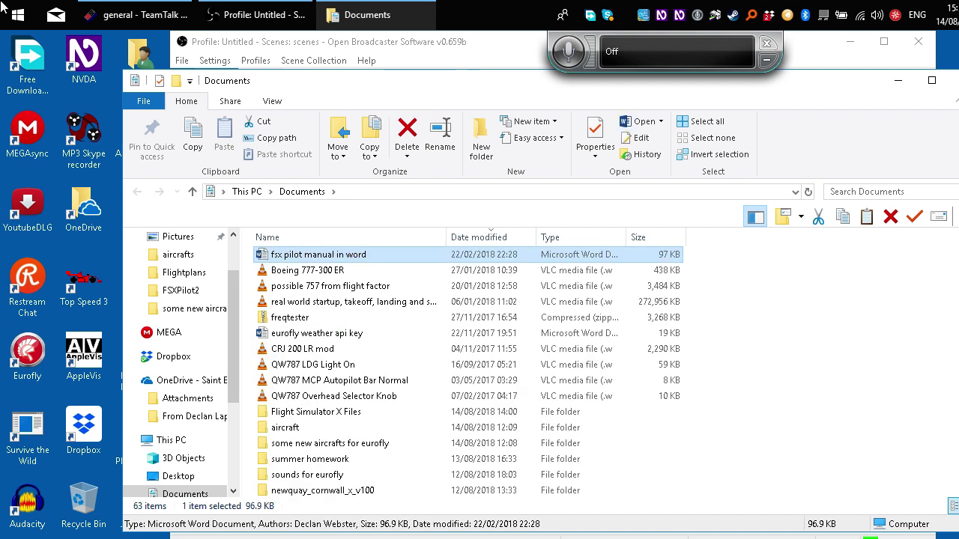
key(f)
key(f)
key(f)
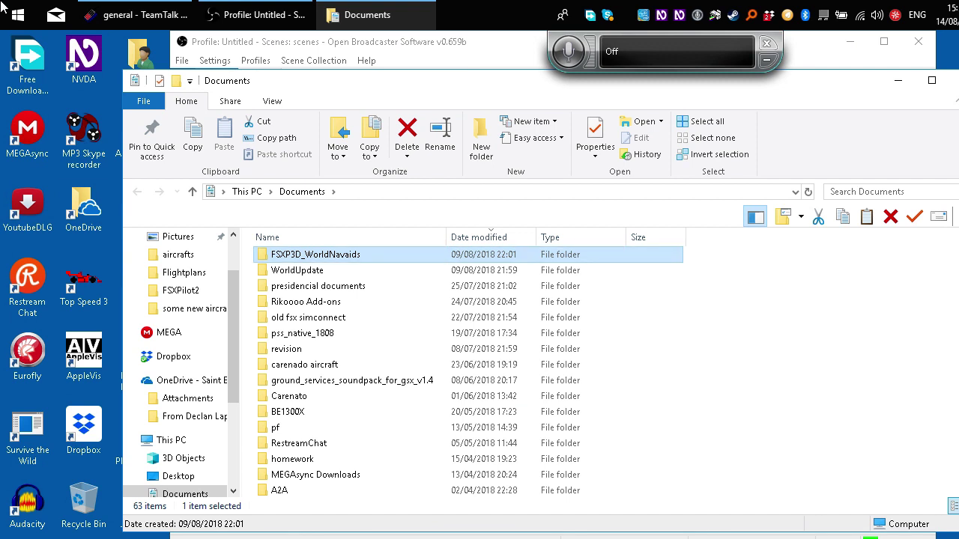
key(Return)
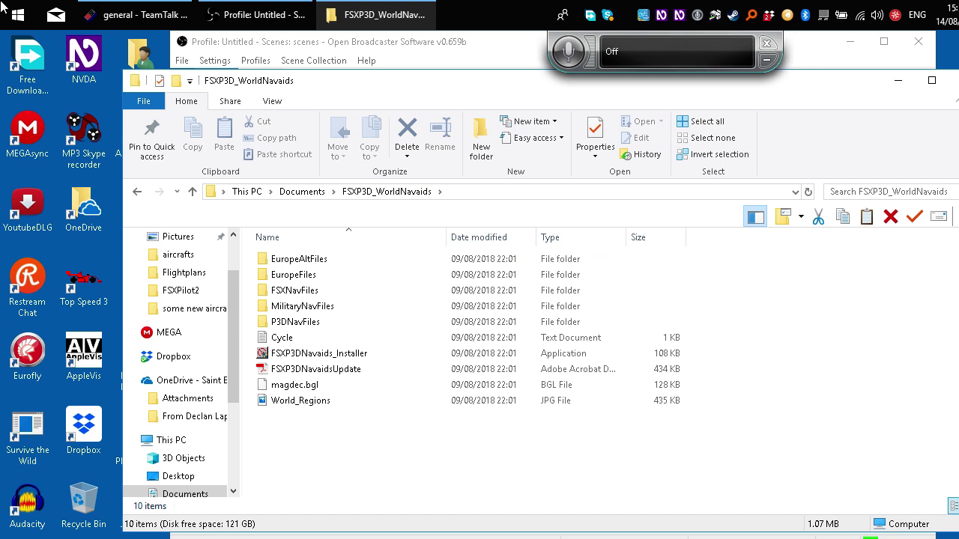
Step: Launch the FSXP3DNavaids_Installer application from the FSXP3D_WorldNavaids folder
key(Down)
key(Down)
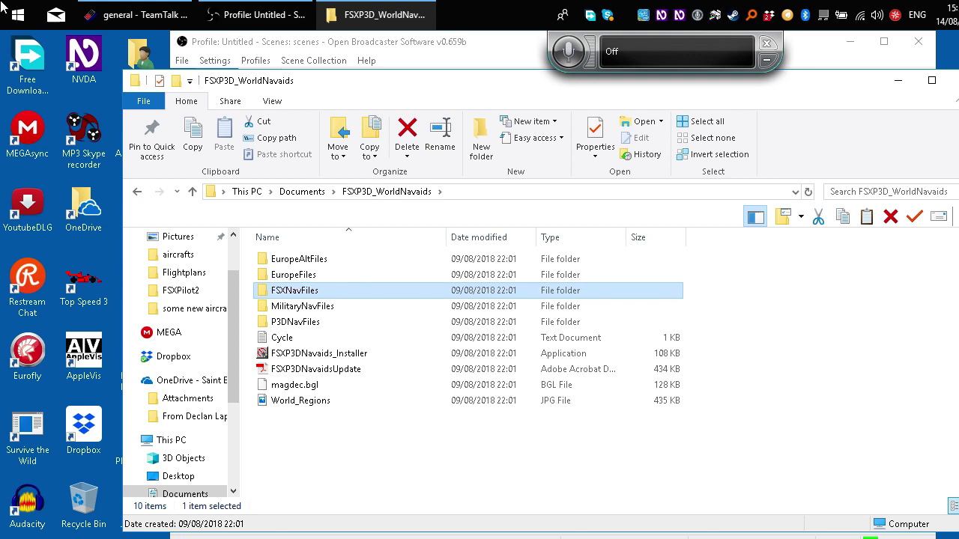
key(Down)
key(Down)
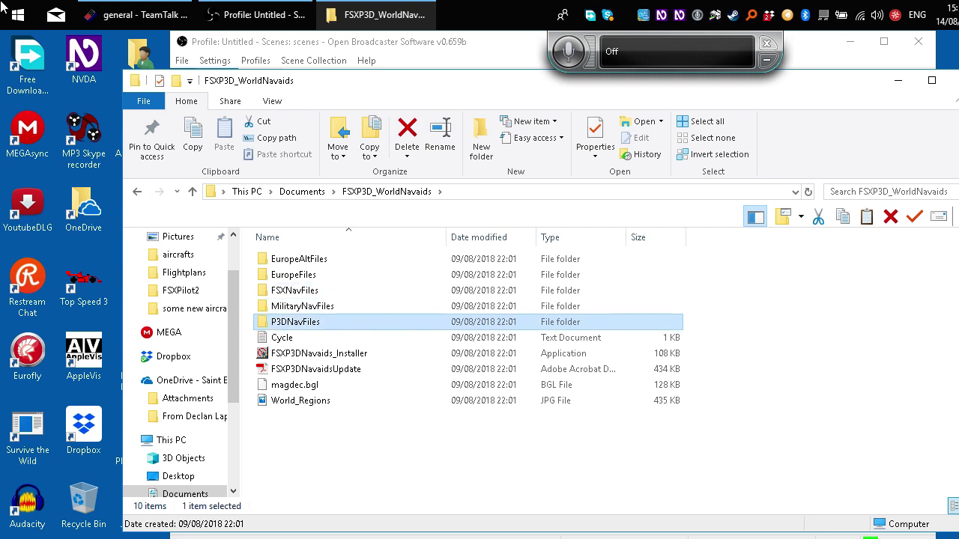
key(Down)
key(Down)
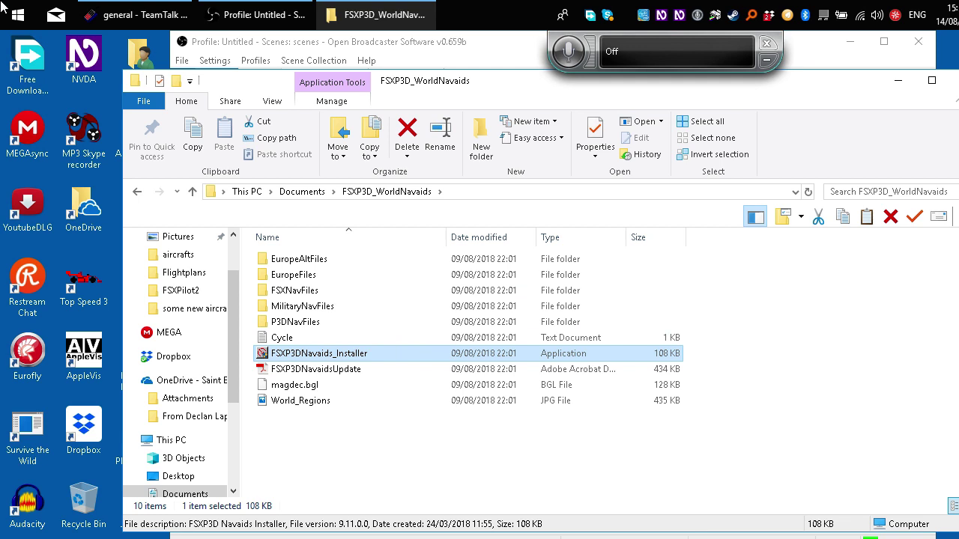
key(Return)
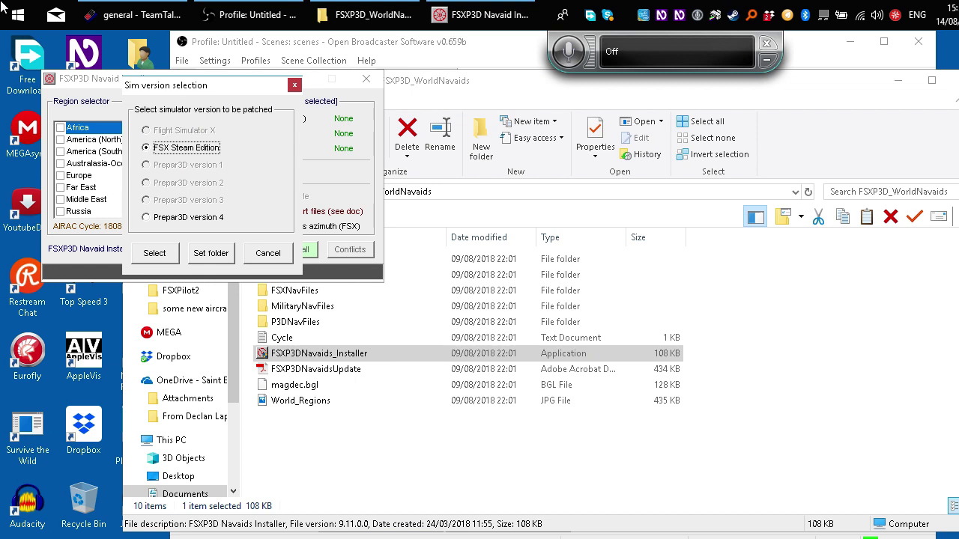
Step: Choose Prepar3D version 4 as the simulator version to be patched and confirm the selection
key(Down)
key(Tab)
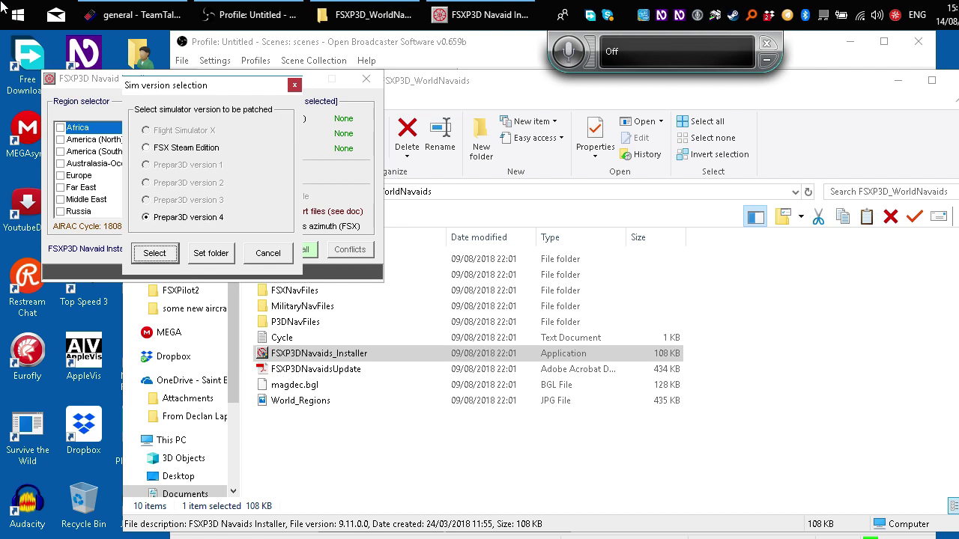
key(Return)
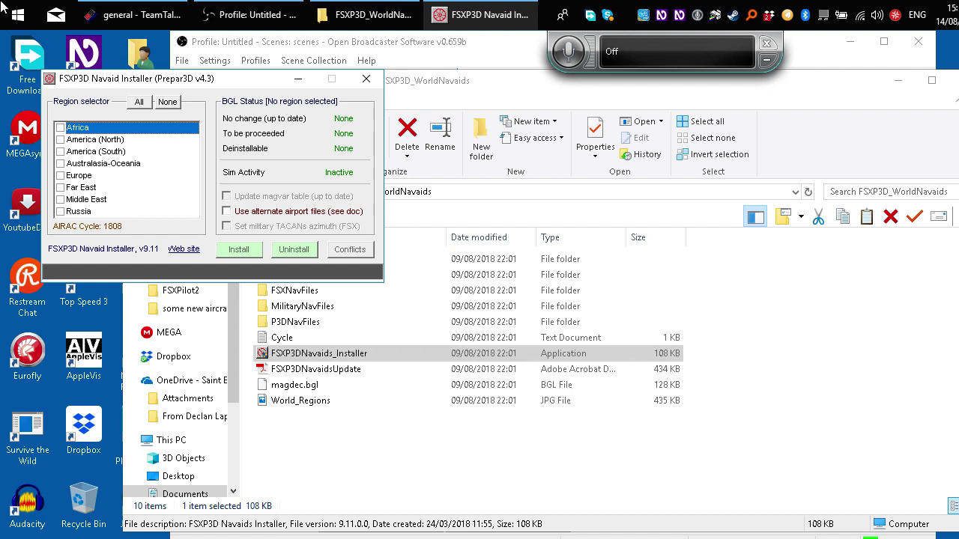
Step: Review the regions offered in the navaid installer's region selector, from Africa to Russia and back
key(Down)
key(Down)
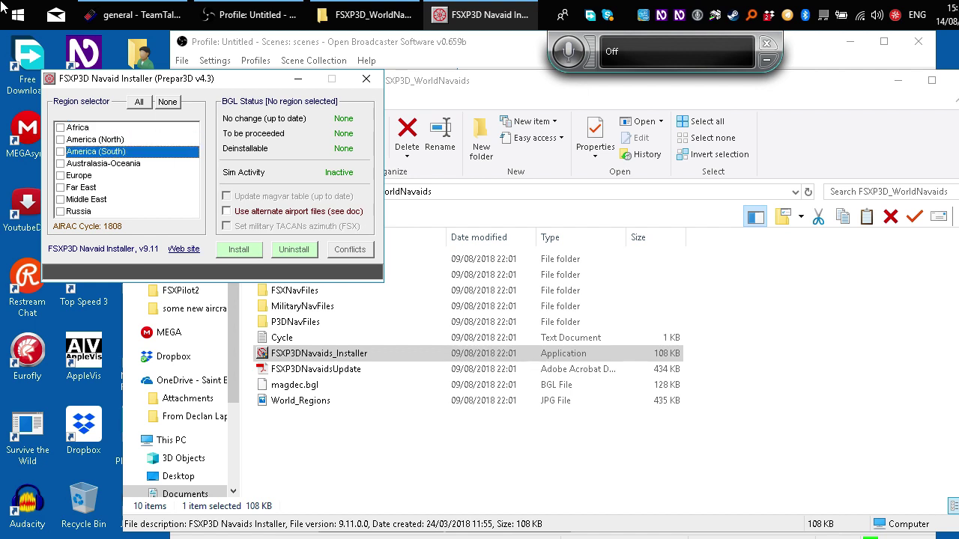
key(Down)
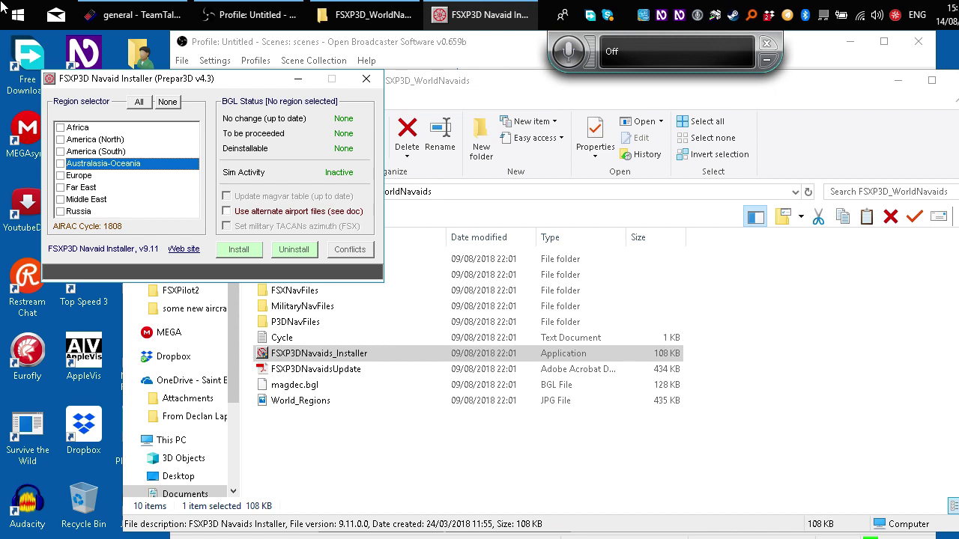
key(Down)
key(Down)
key(Down)
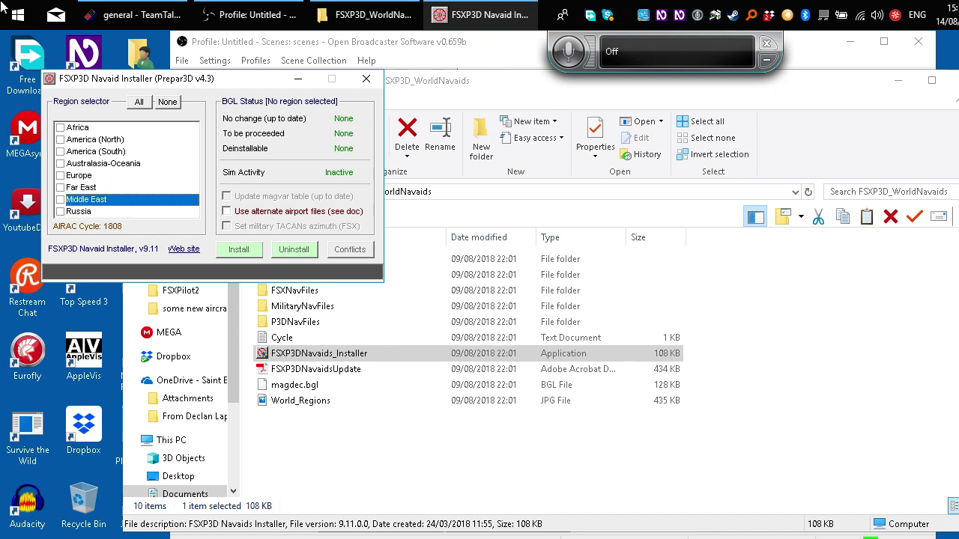
key(Down)
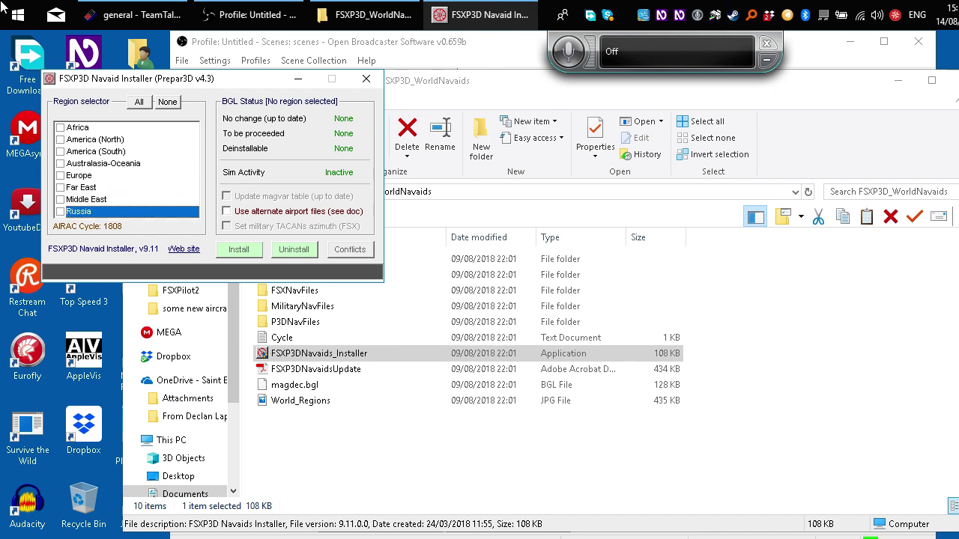
key(Up)
key(Up)
key(Up)
key(Up)
key(Up)
key(Up)
key(Up)
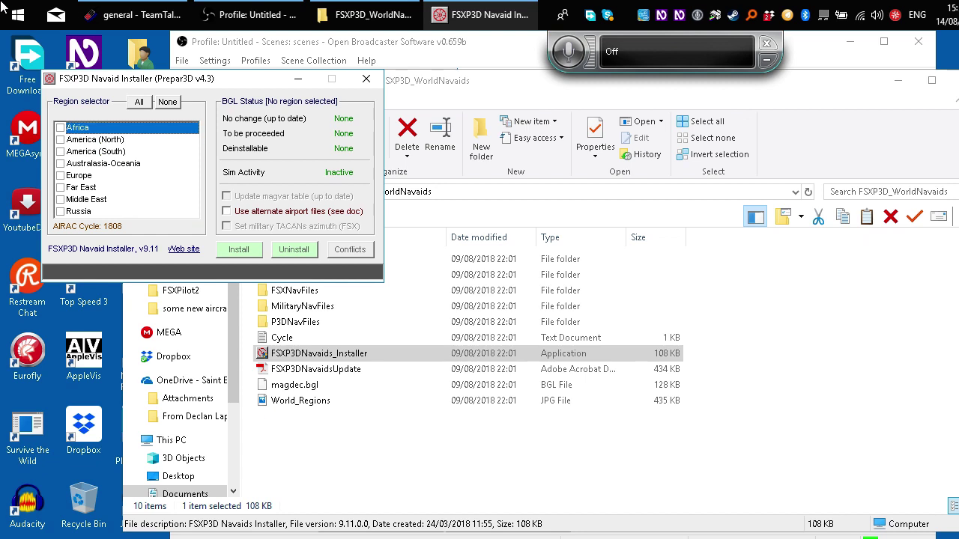
Step: Enable every region in the region selector: Africa, both Americas, Australasia-Oceania, Europe, Far East, Middle East and Russia
key(space)
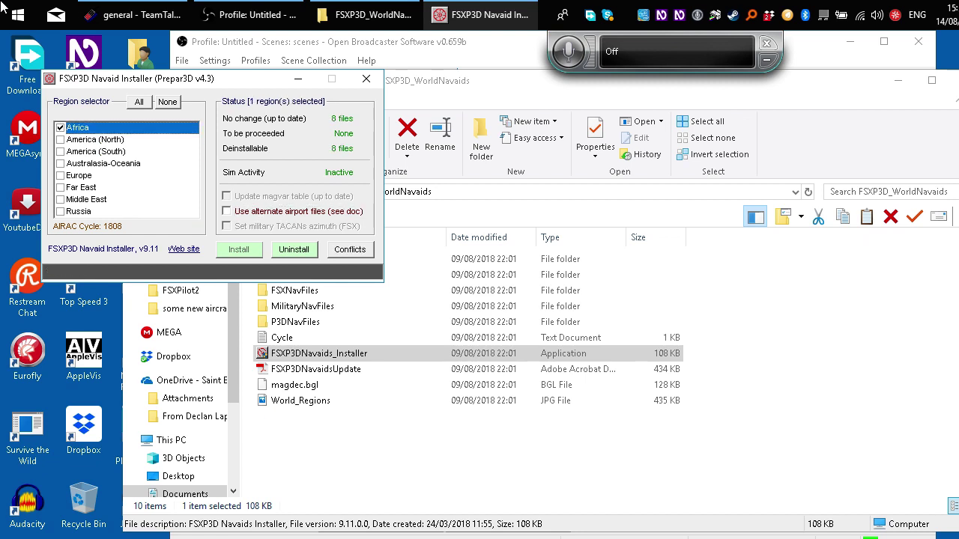
key(Down)
key(space)
key(Down)
key(space)
key(Down)
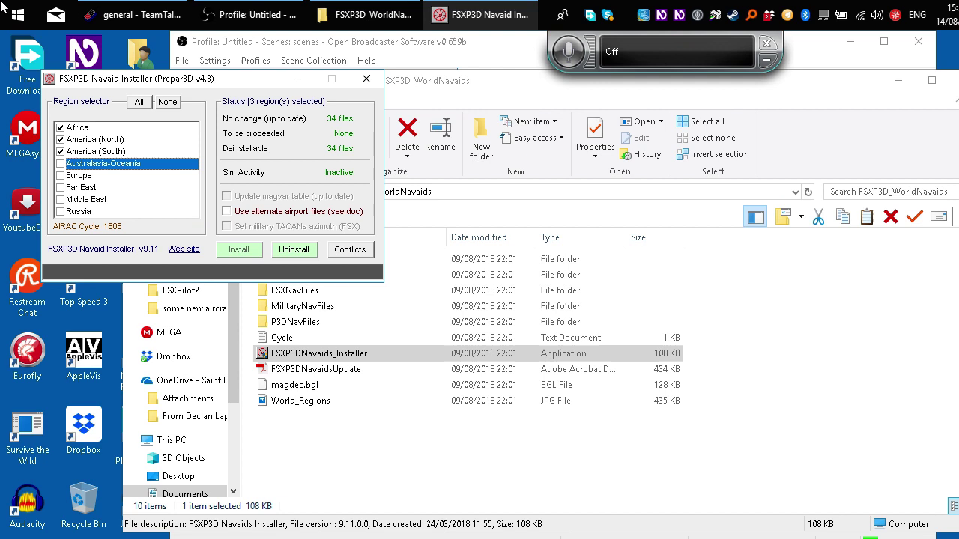
key(space)
key(Down)
key(space)
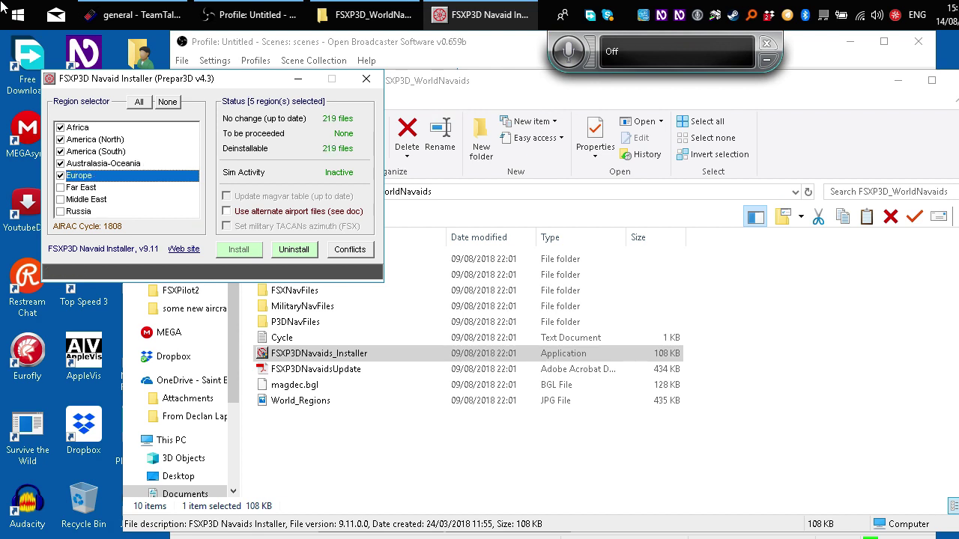
key(Down)
key(space)
key(Down)
key(space)
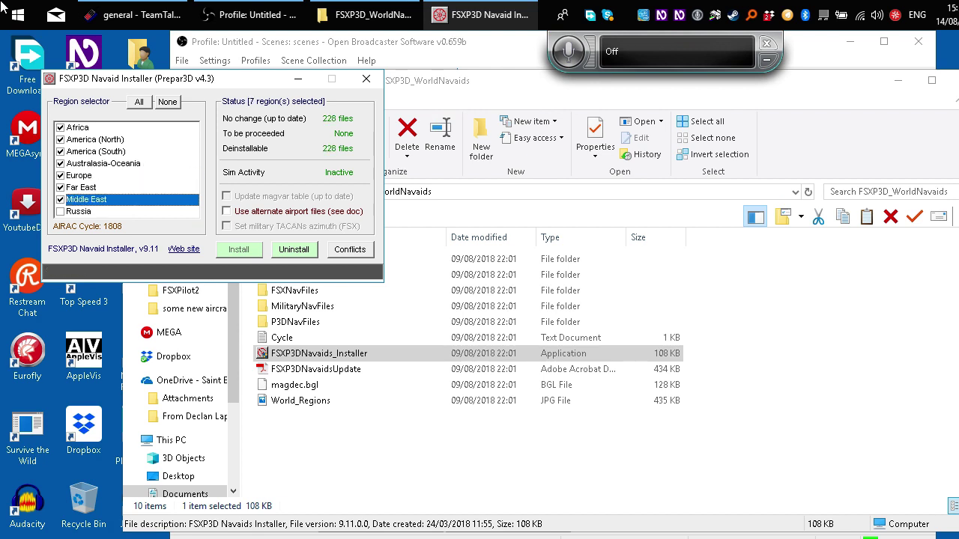
key(Up)
key(Down)
key(Down)
key(space)
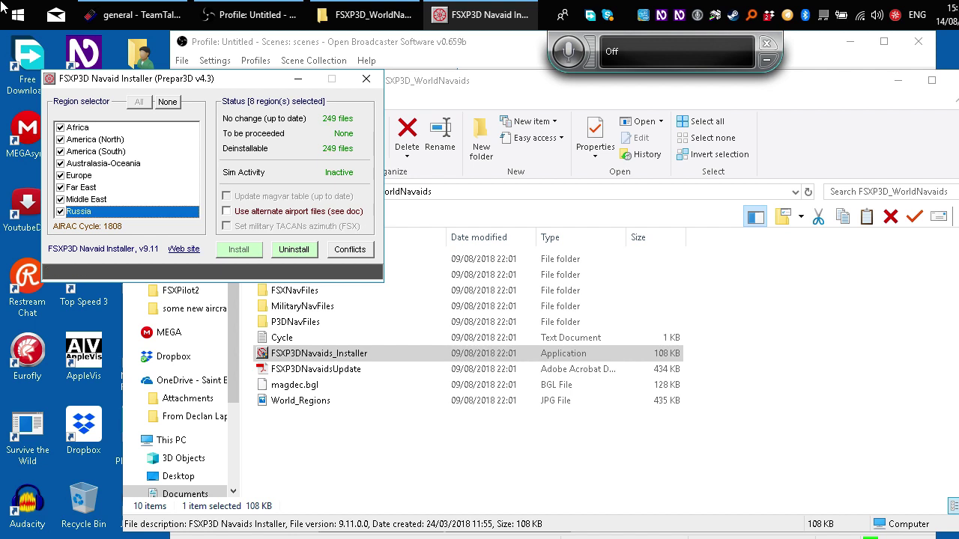
Step: Examine the installer's alternate airport files option and its available actions, and close the installer
key(Tab)
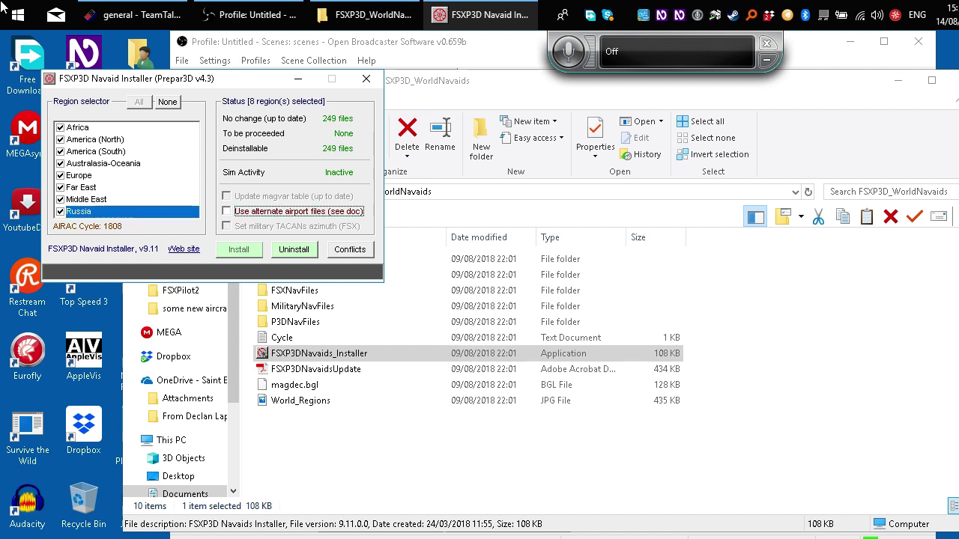
key(Tab)
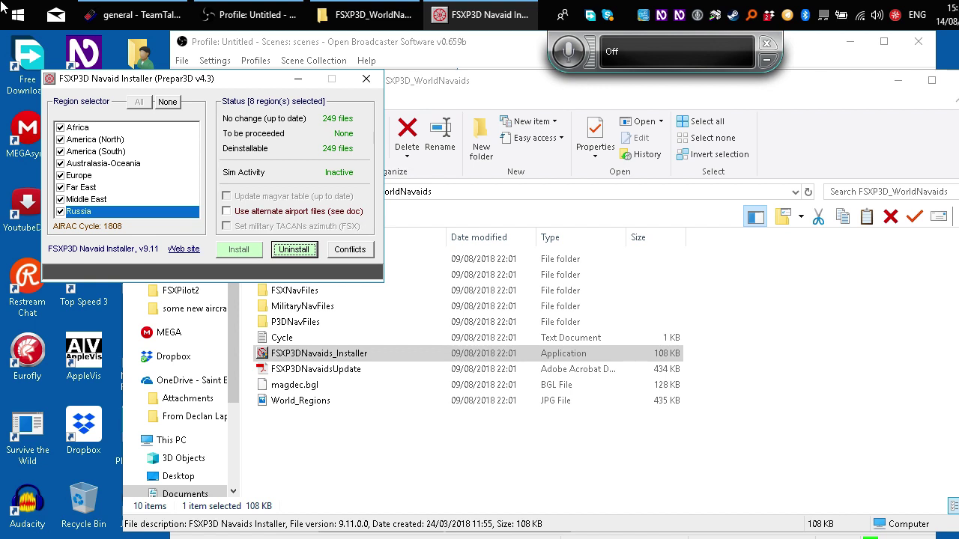
key(Tab)
key(Tab)
key(shift+Tab)
key(shift+Tab)
key(Tab)
key(shift+Tab)
key(Tab)
key(Tab)
key(Tab)
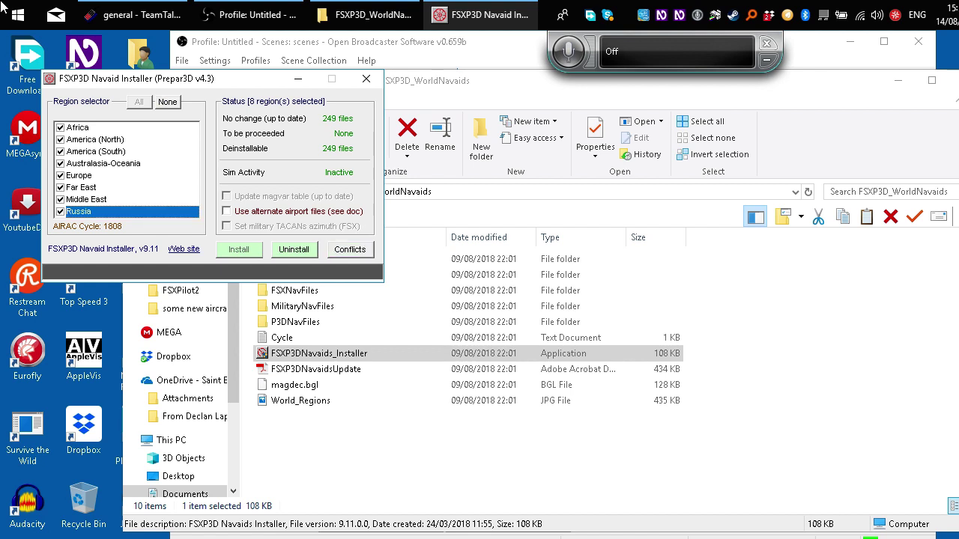
key(alt+F4)
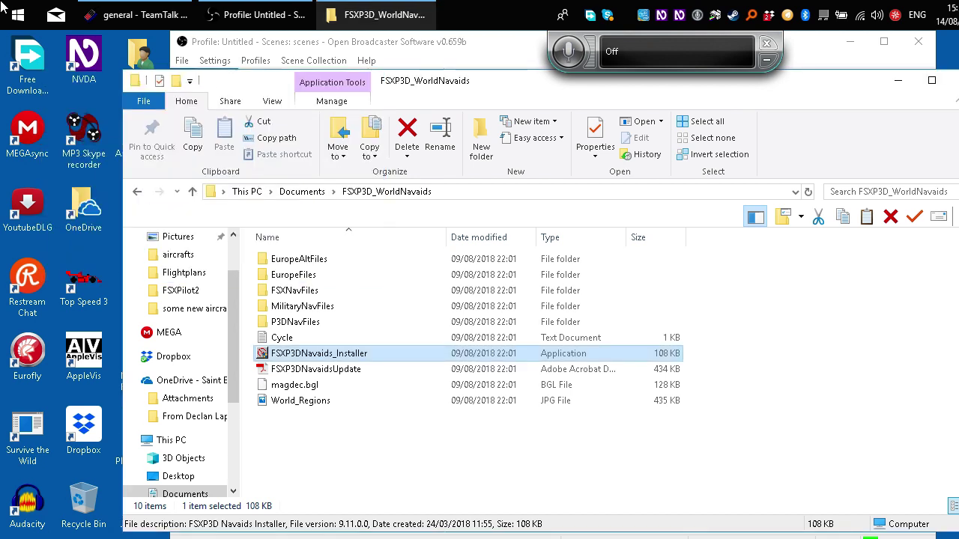
Step: Return to Documents and open the WorldUpdate folder rather than its zip archive
key(BackSpace)
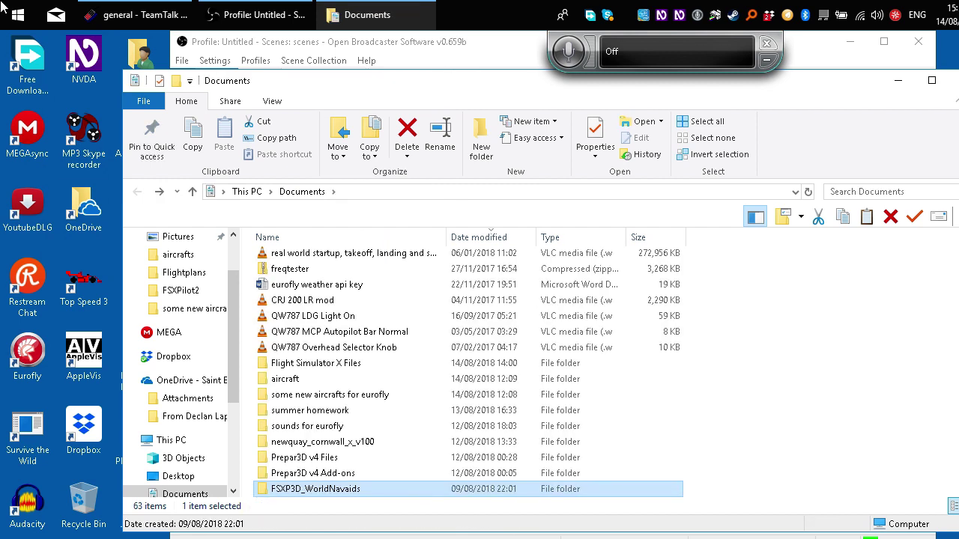
key(alt+Up)
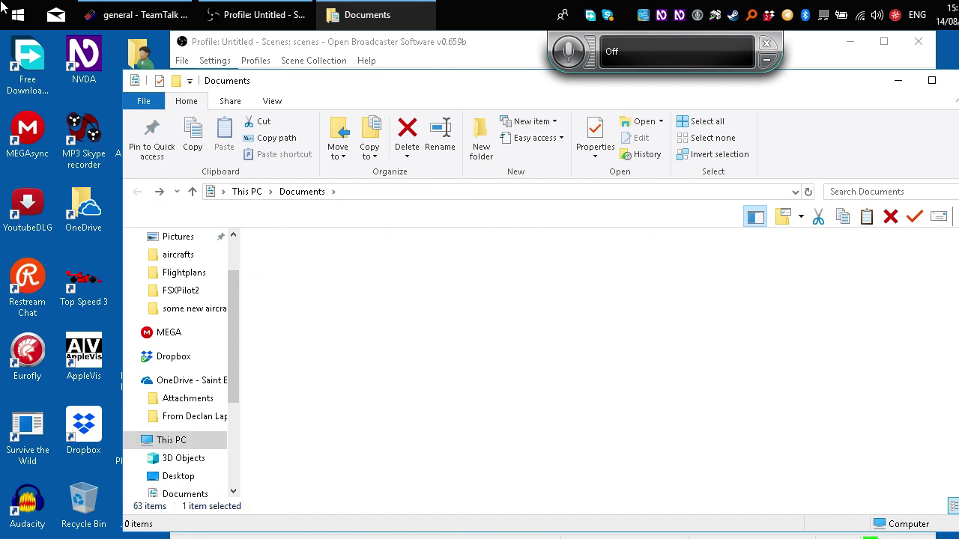
key(Return)
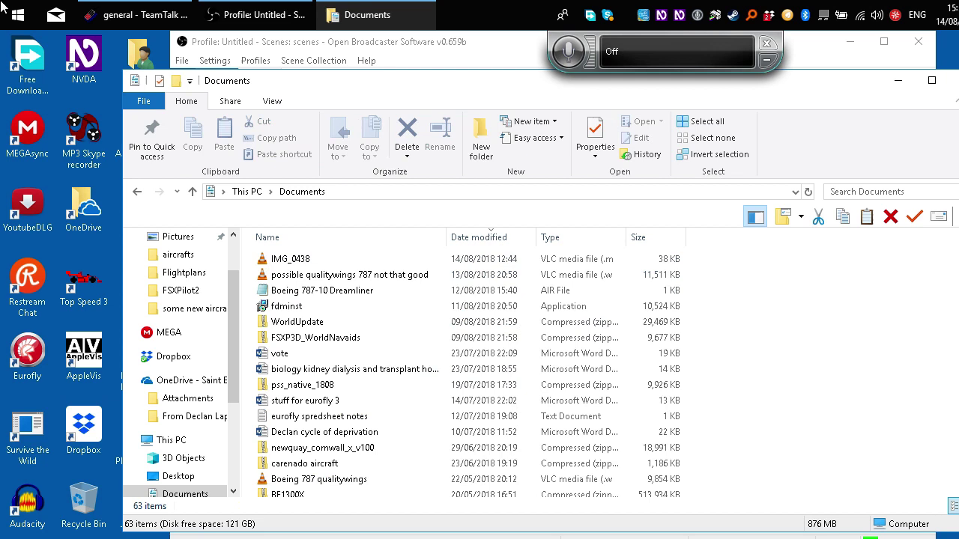
key(w)
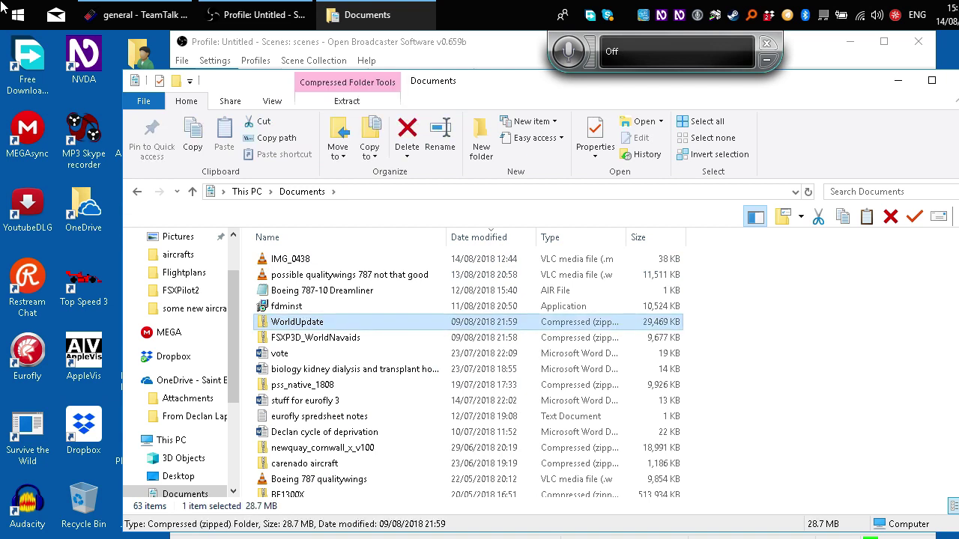
key(w)
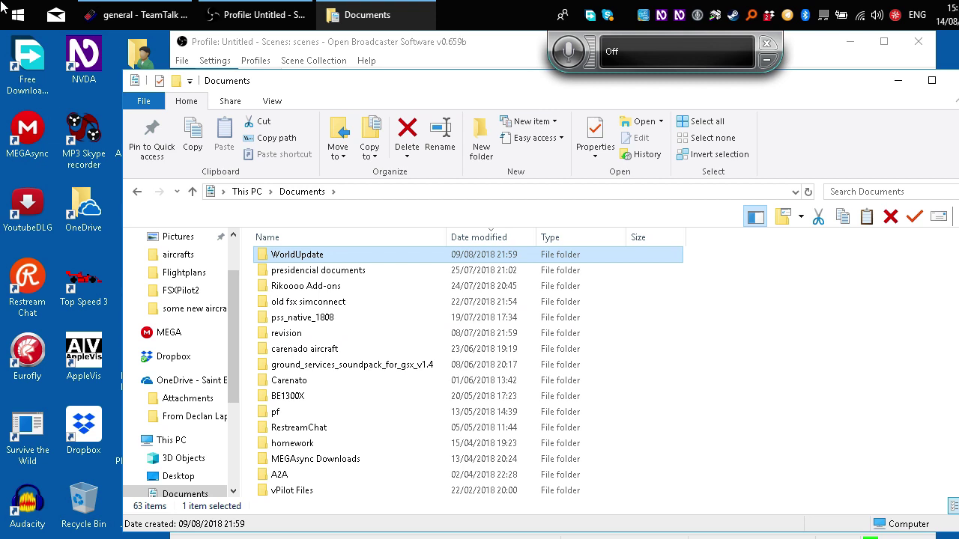
key(Return)
Step: Look through the numbered scenery folders contained in the WorldUpdate folder
key(Down)
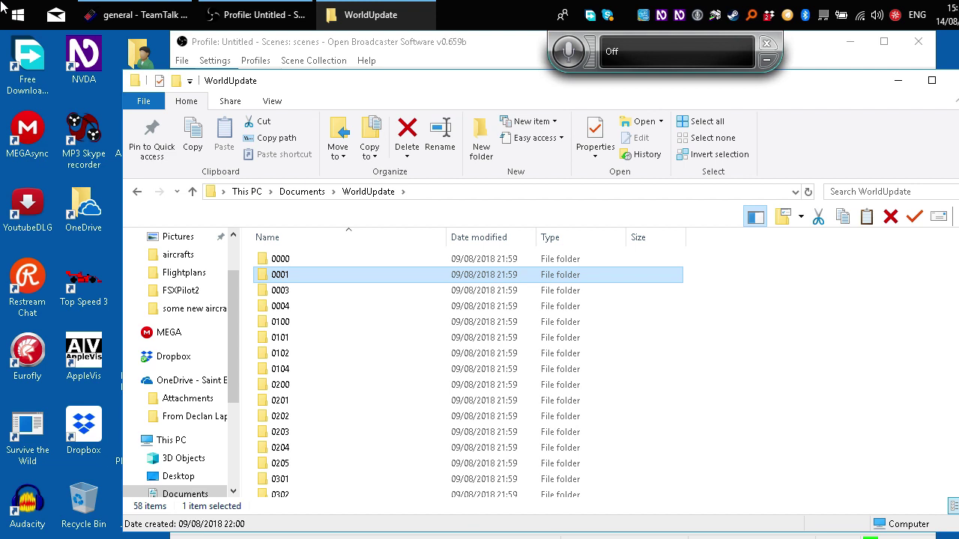
key(Down)
key(Down)
key(Down)
key(Down)
key(Down)
key(Down)
key(Down)
key(Down)
key(Down)
key(Down)
key(Down)
key(Down)
key(Down)
key(Down)
key(Down)
key(Down)
key(Down)
key(Down)
key(Down)
key(Down)
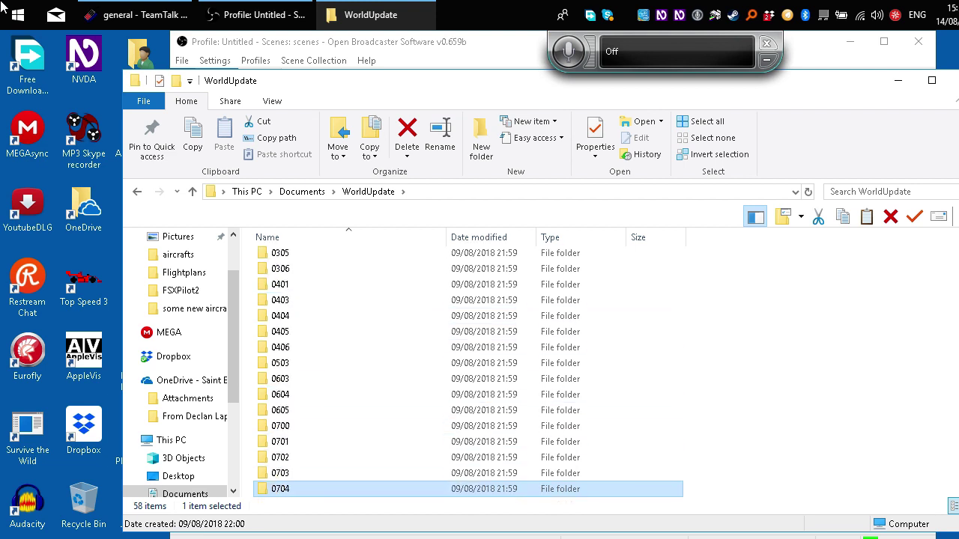
key(Down)
key(Down)
key(Down)
key(Down)
key(Down)
key(Down)
key(Down)
key(Down)
key(Down)
key(Down)
key(Down)
key(Down)
key(Down)
Step: Launch the AutoInstaller application from the end of the WorldUpdate file list
key(End)
key(Up)
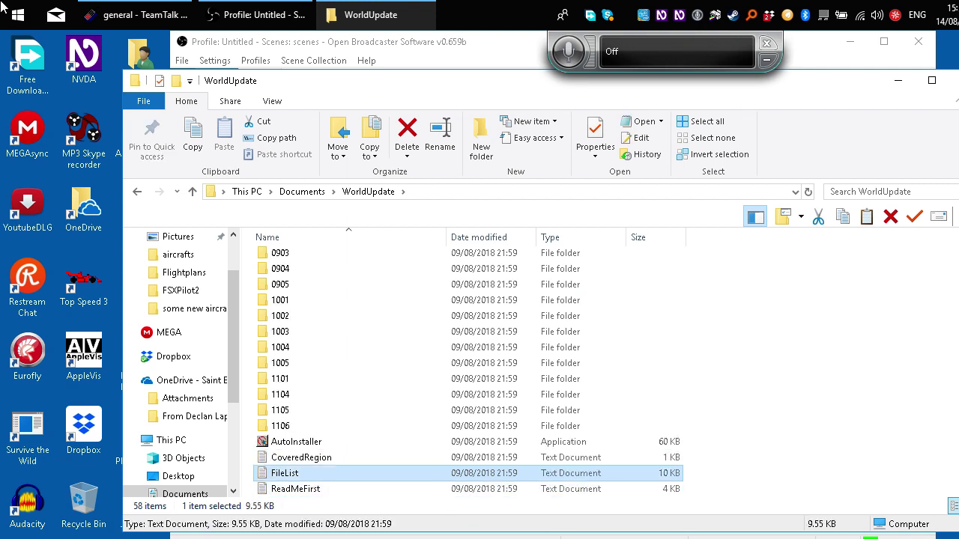
key(Up)
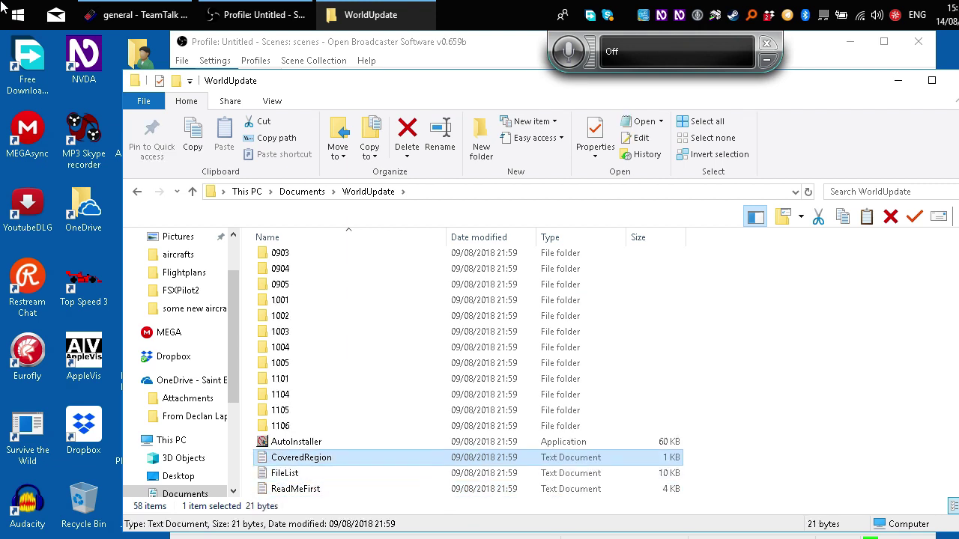
key(Up)
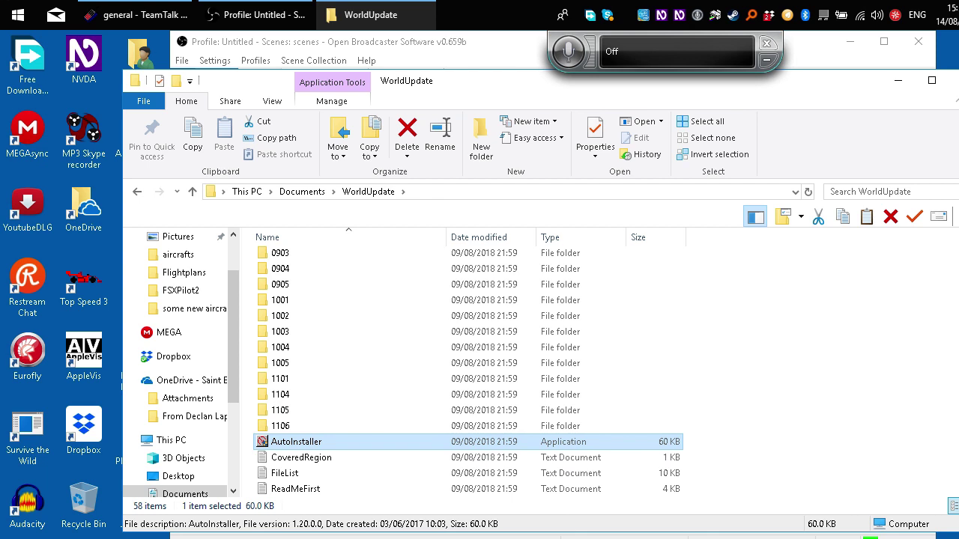
key(Return)
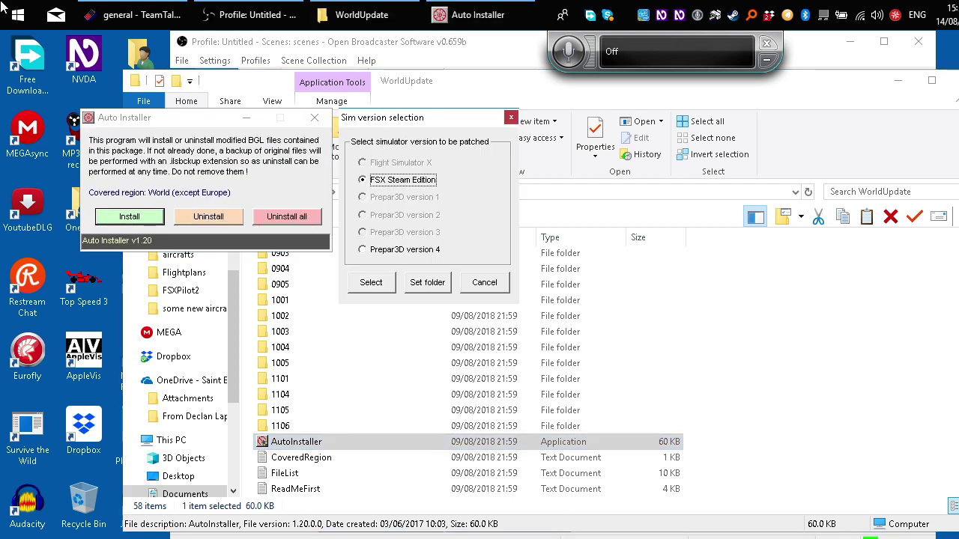
Step: Choose Prepar3D version 4 as the simulator version to be patched and confirm the selection
key(Down)
key(Up)
key(Down)
key(Tab)
key(Return)
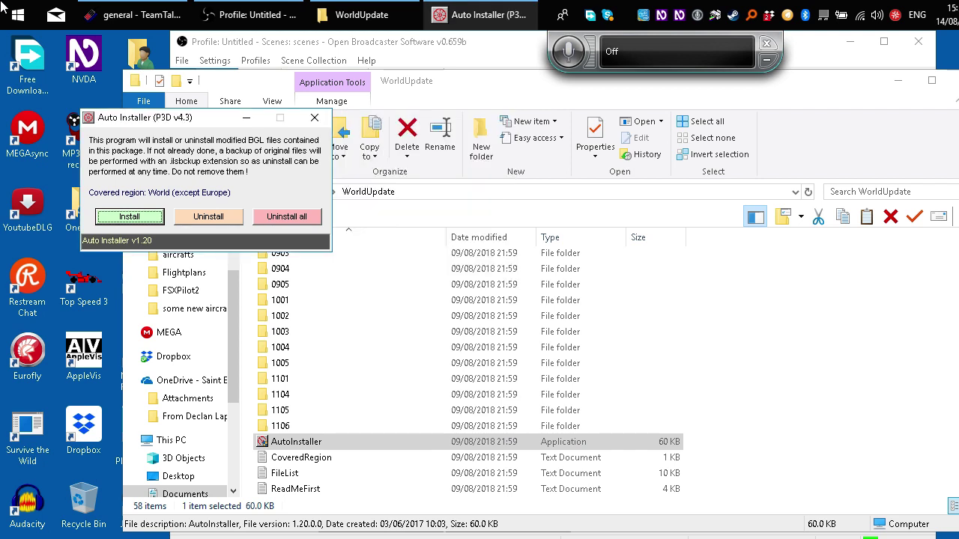
Step: Review the Auto Installer's available actions: Install, Uninstall and Uninstall all
key(Tab)
key(shift+Tab)
key(shift+Tab)
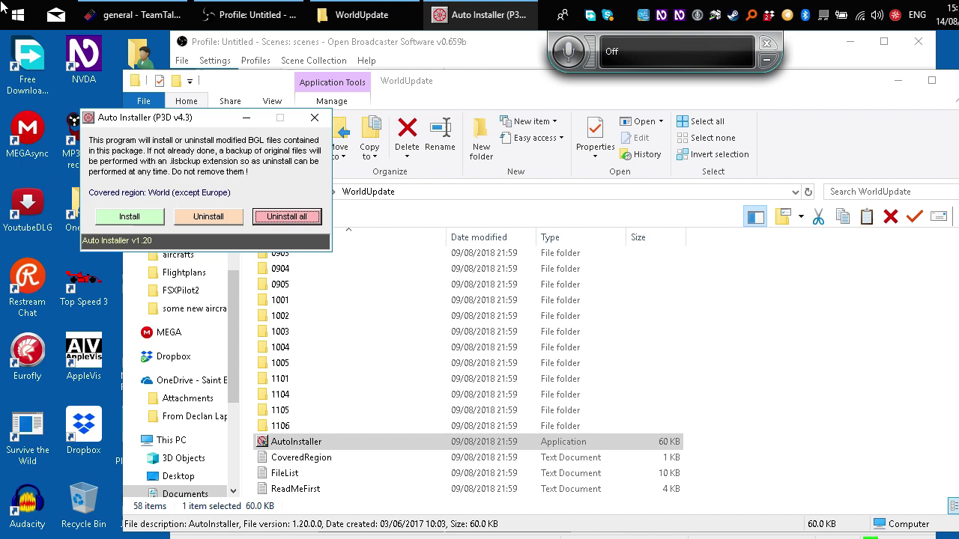
key(Tab)
key(Tab)
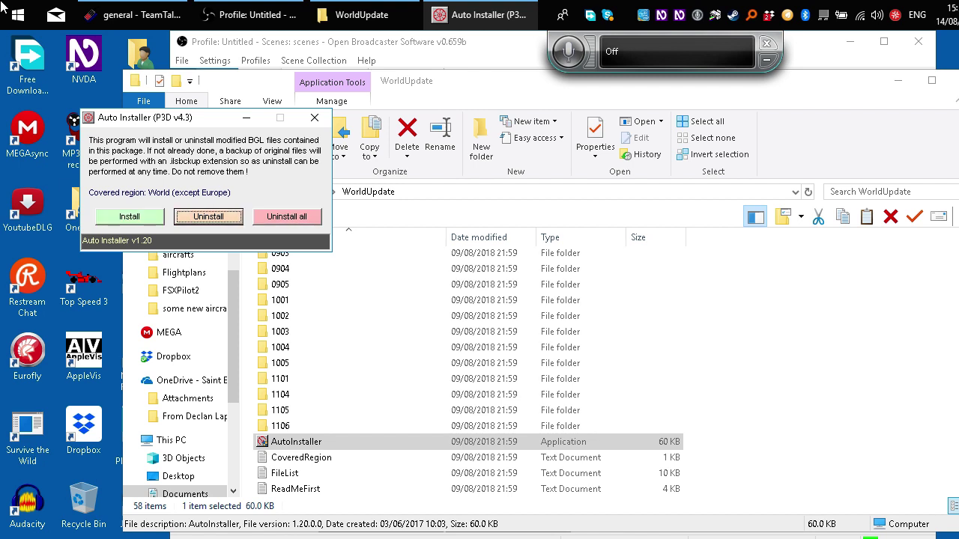
key(Tab)
key(Tab)
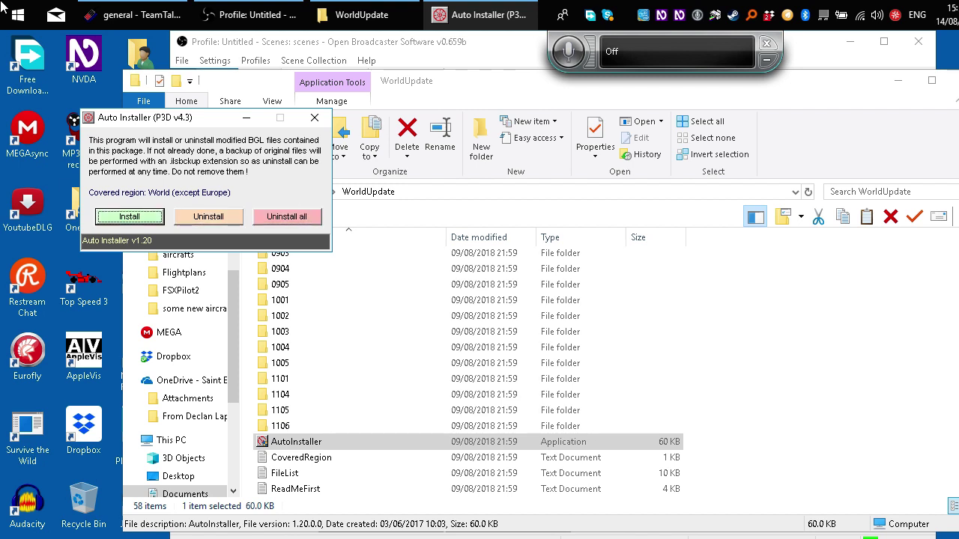
key(Tab)
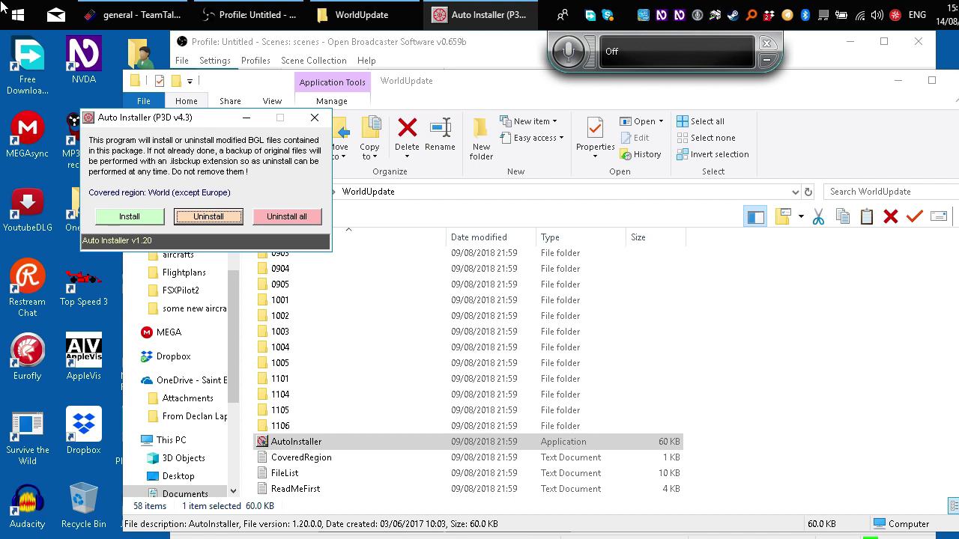
key(Tab)
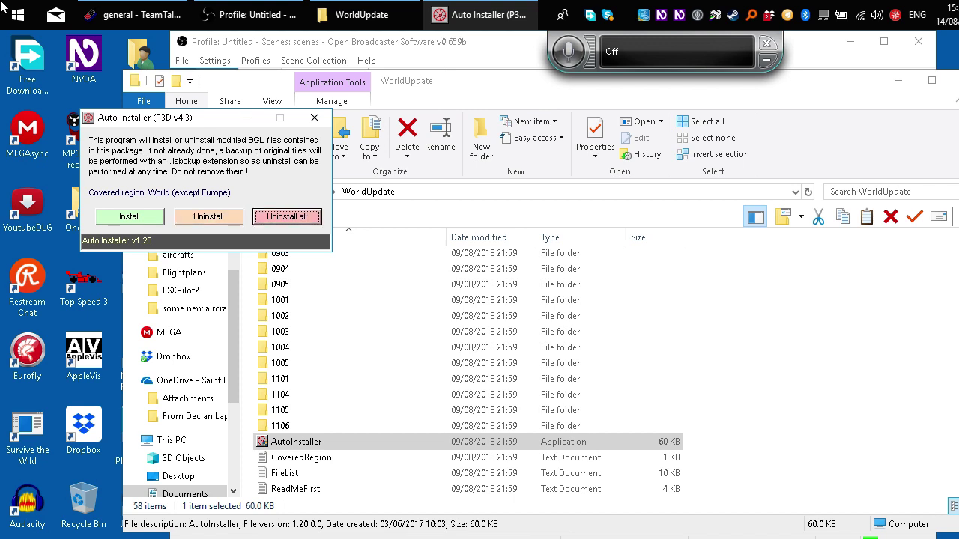
key(Tab)
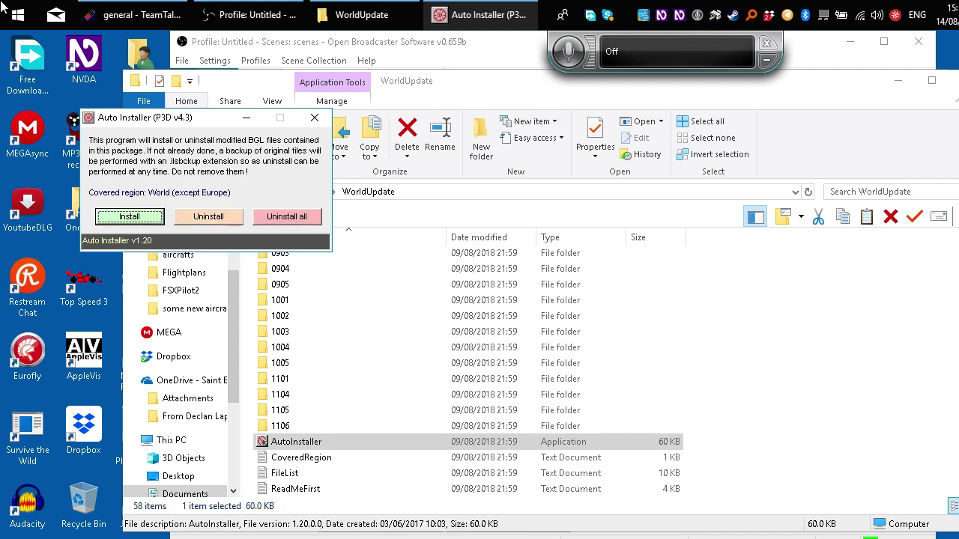
Step: Run the WorldUpdate installation for Prepar3D v4, dismiss its report, and close the installer and the folder window
key(Return)
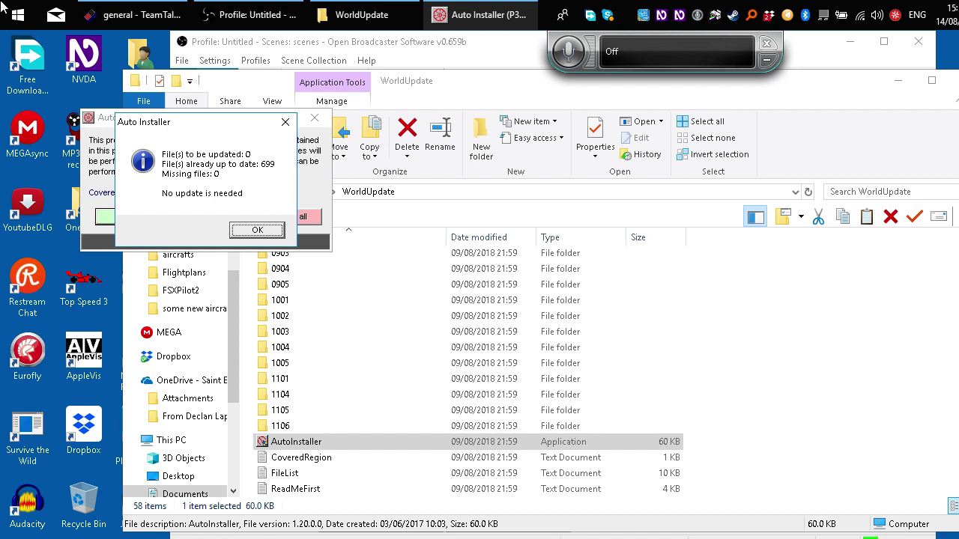
key(Return)
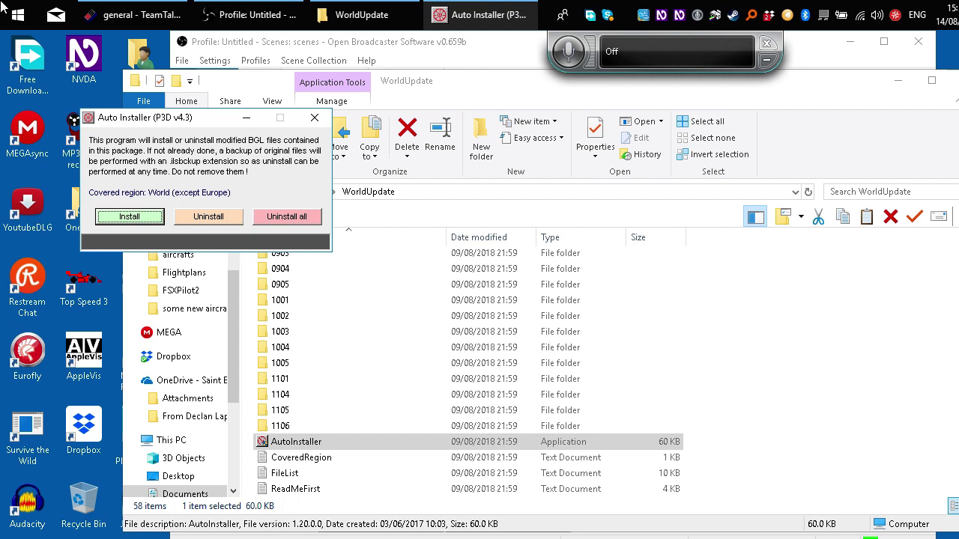
key(alt+F4)
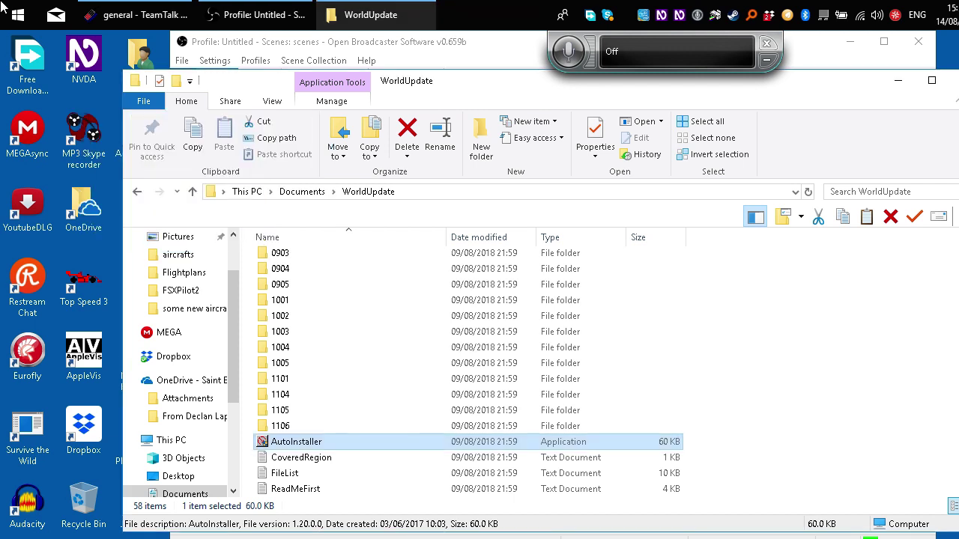
key(alt+F4)
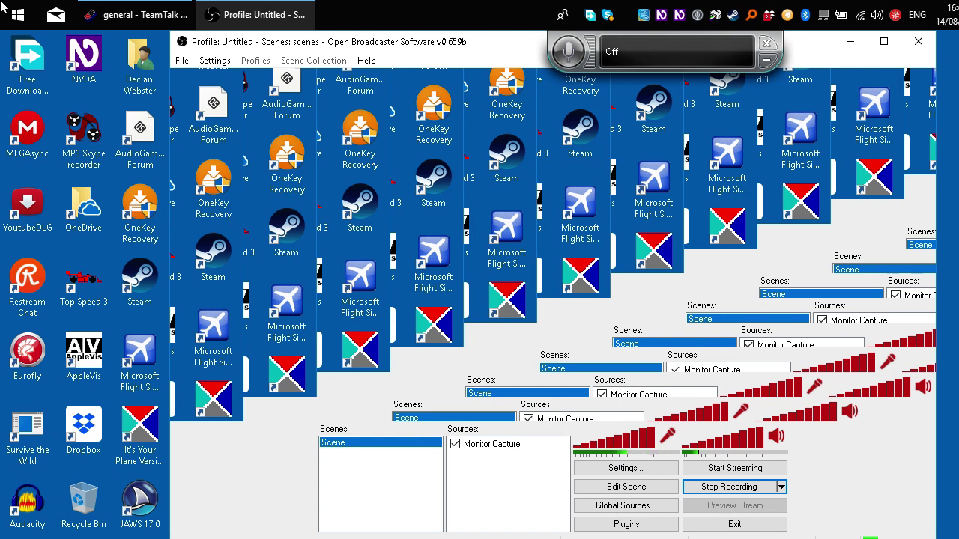
Step: Open the Documents folder and select the pss_native_1808 zip archive
key(super)
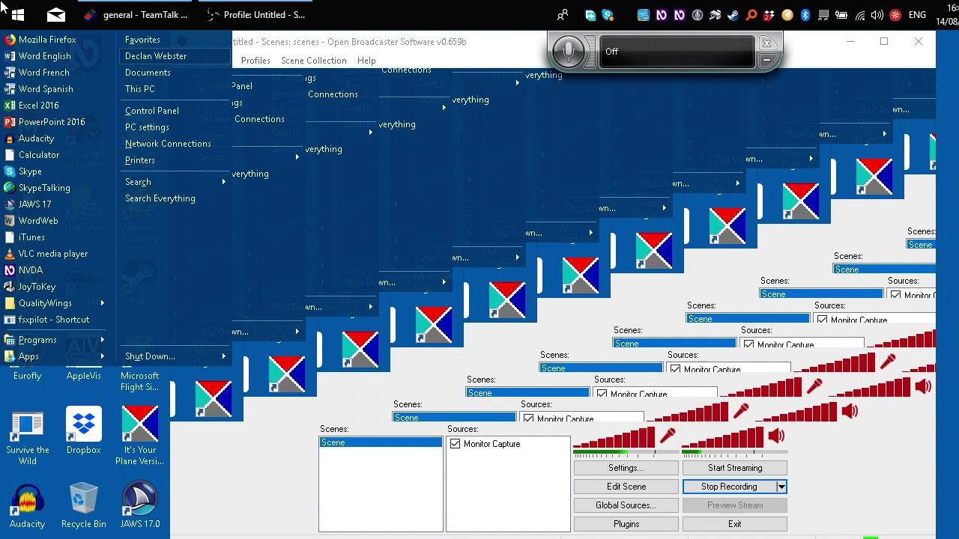
key(Down)
key(Return)
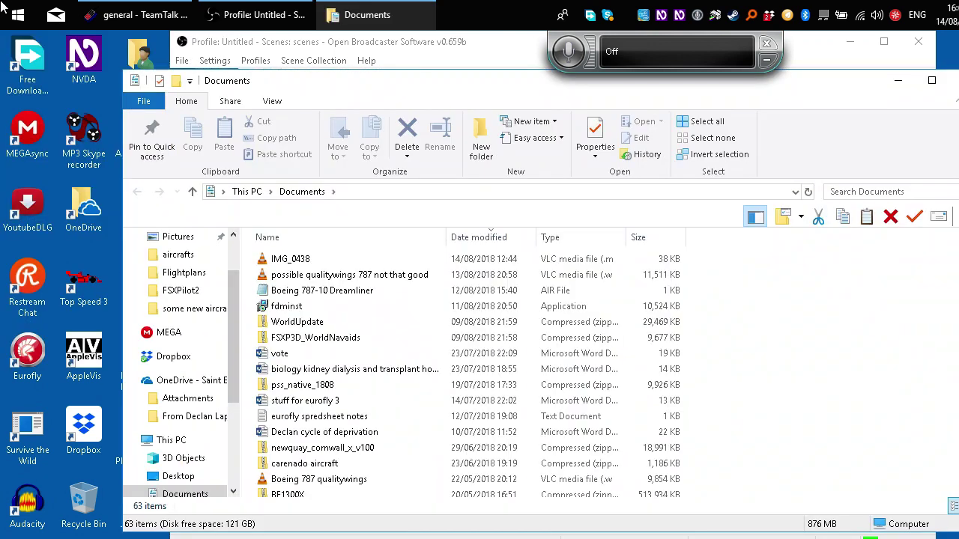
key(Down)
key(p)
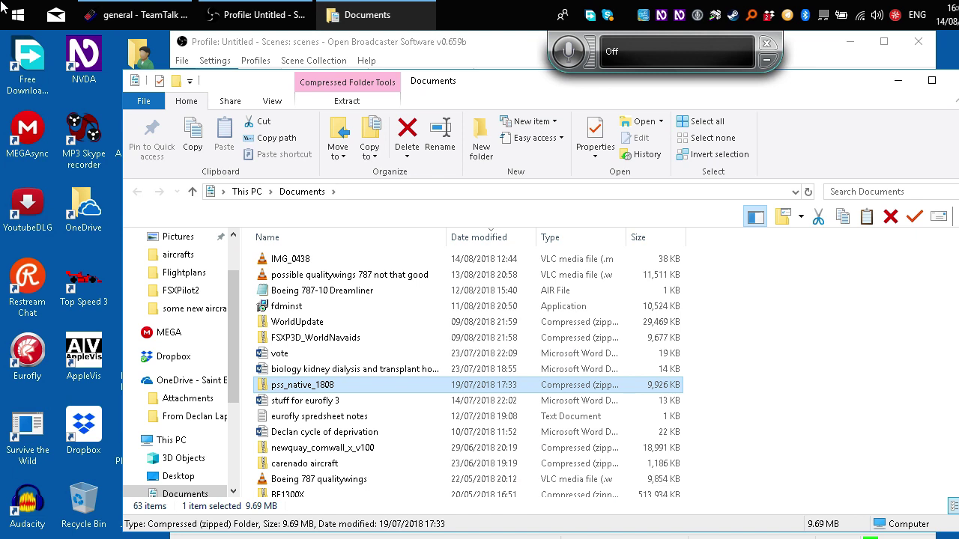
Step: Switch to Everything, search for "fsxpilot", and open the FSXPilot2 program folder
key(super)
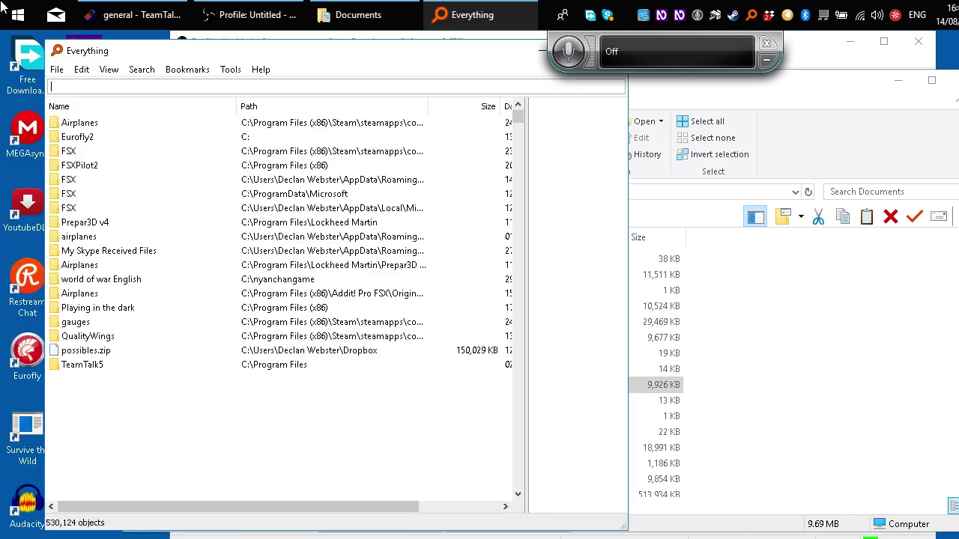
text(fsxpilo)
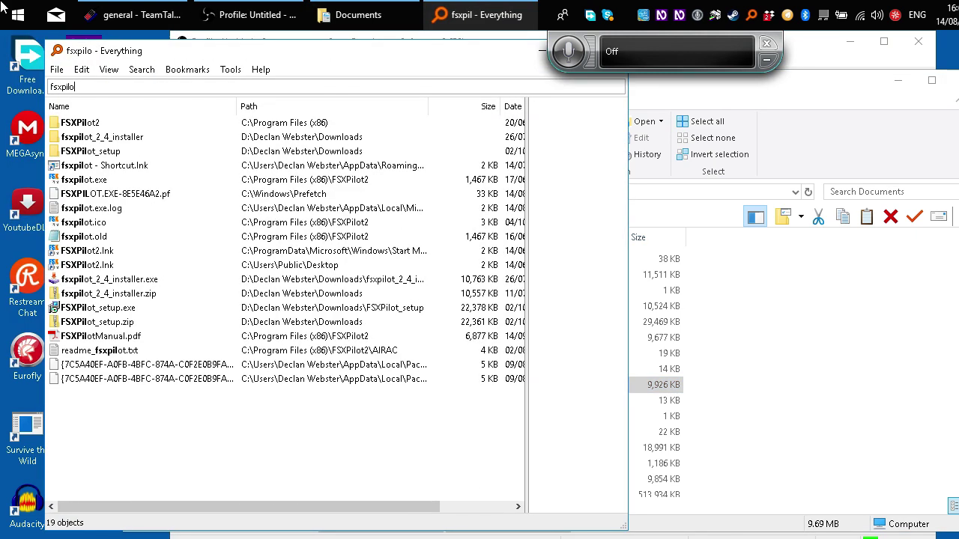
text(t)
key(Down)
key(Return)
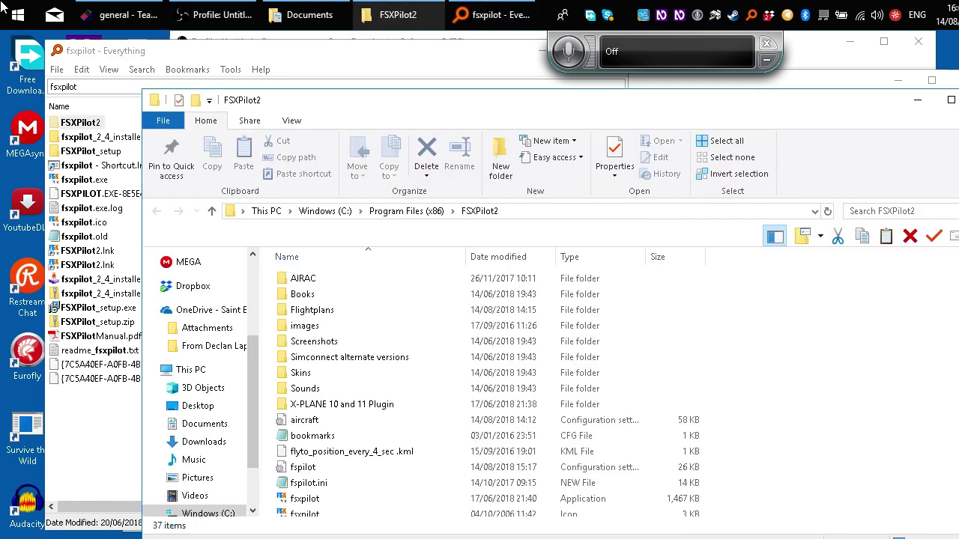
Step: Open the AIRAC folder inside FSXPilot2
key(a)
key(a)
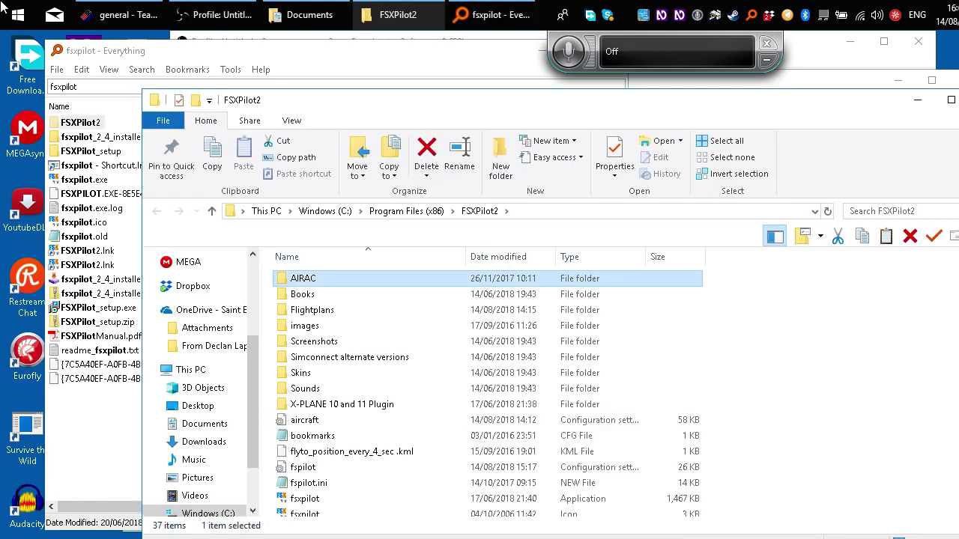
key(Return)
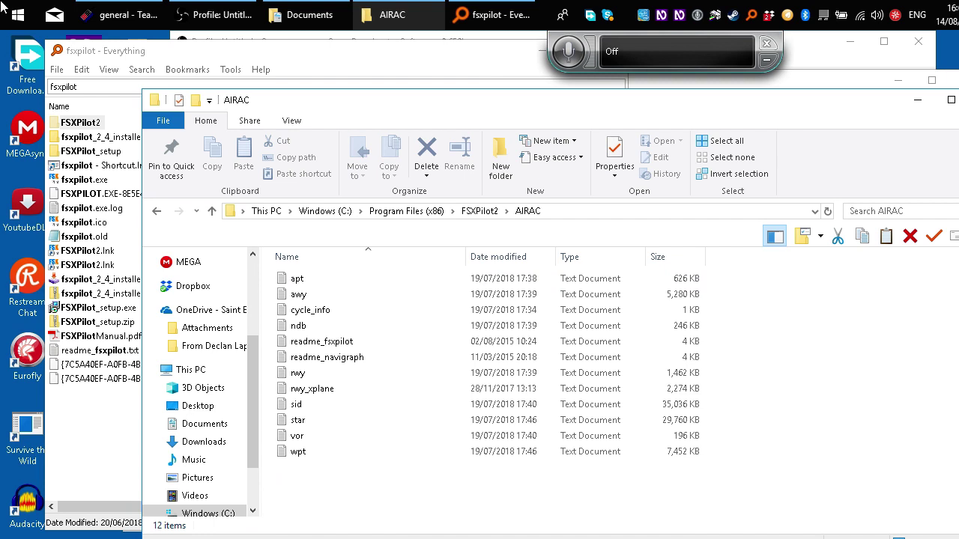
Step: Go through the AIRAC folder's text files from apt to wpt, examining their names and types against the navigation data they hold
key(a)
key(a)
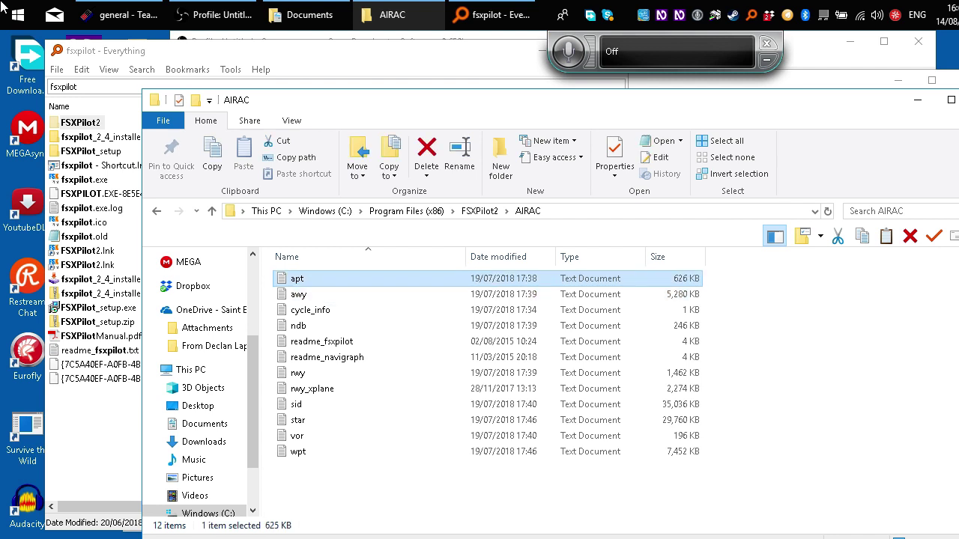
key(a)
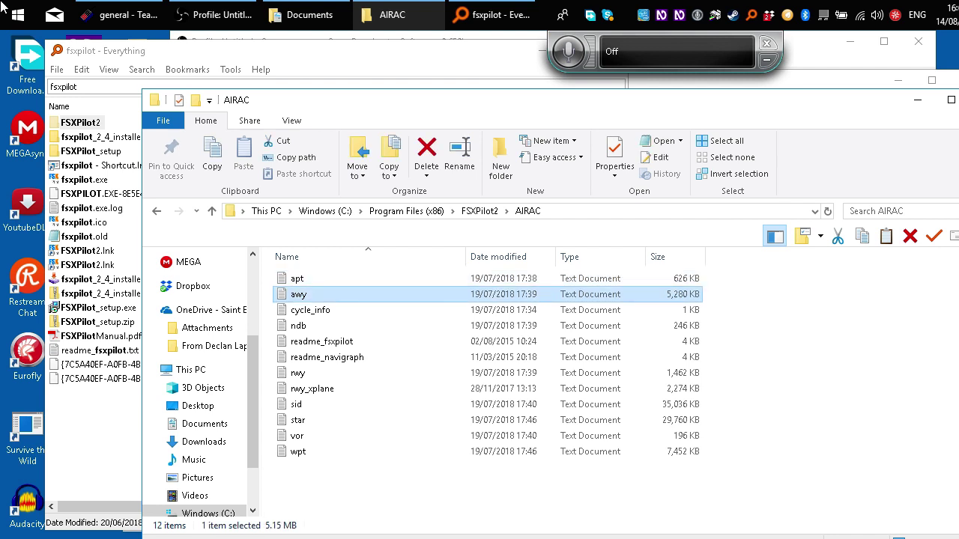
key(c)
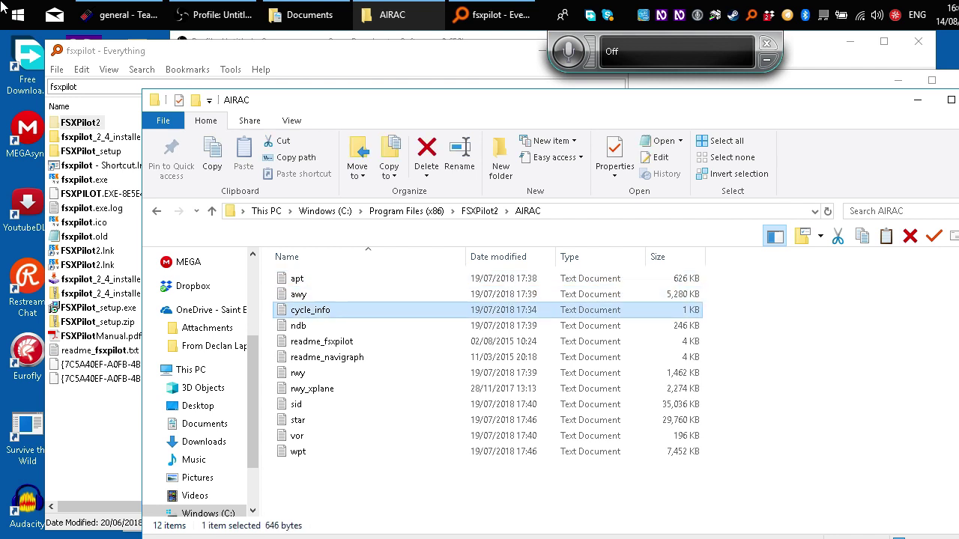
key(n)
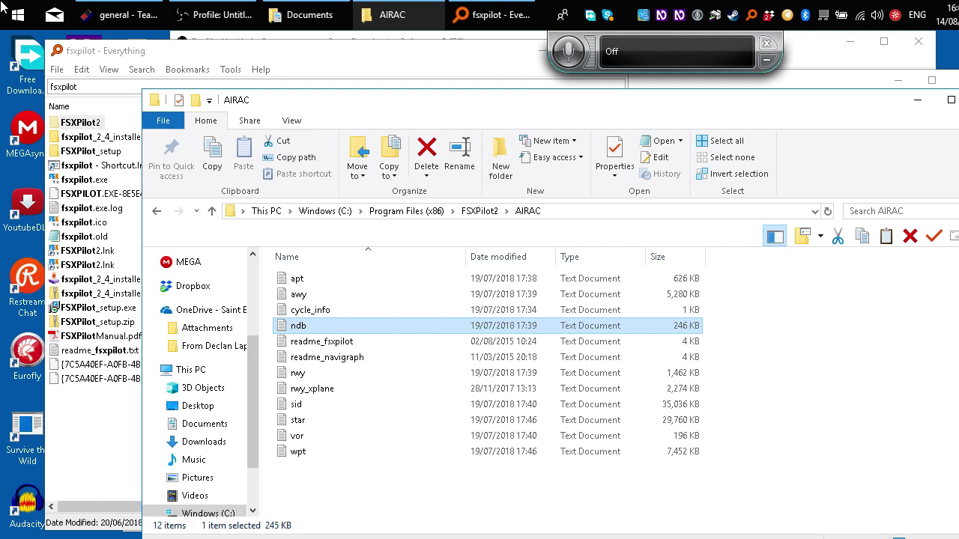
key(r)
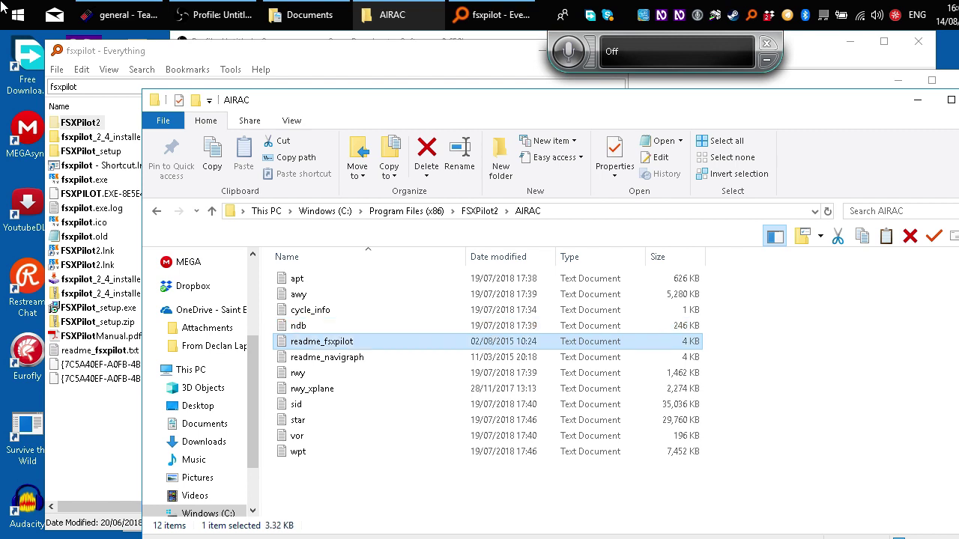
key(r)
key(r)
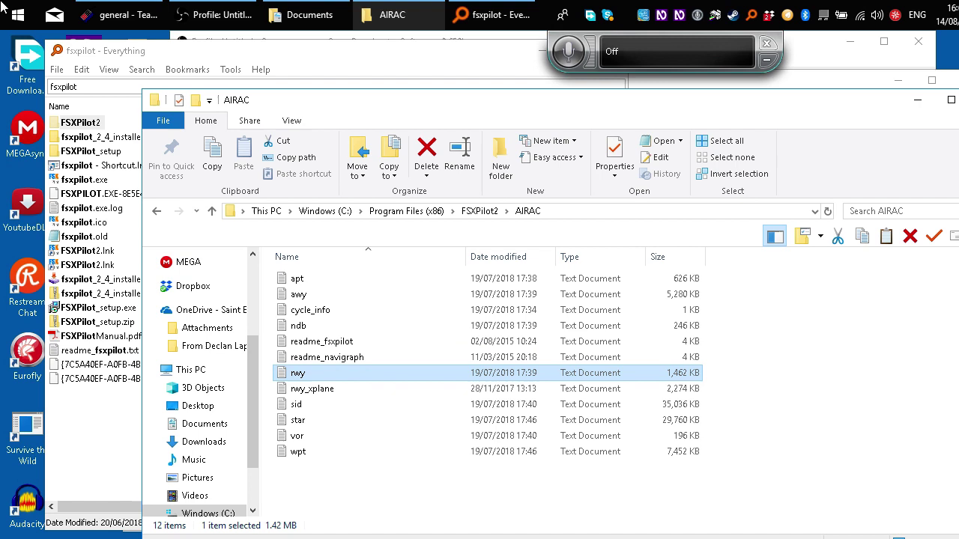
key(r)
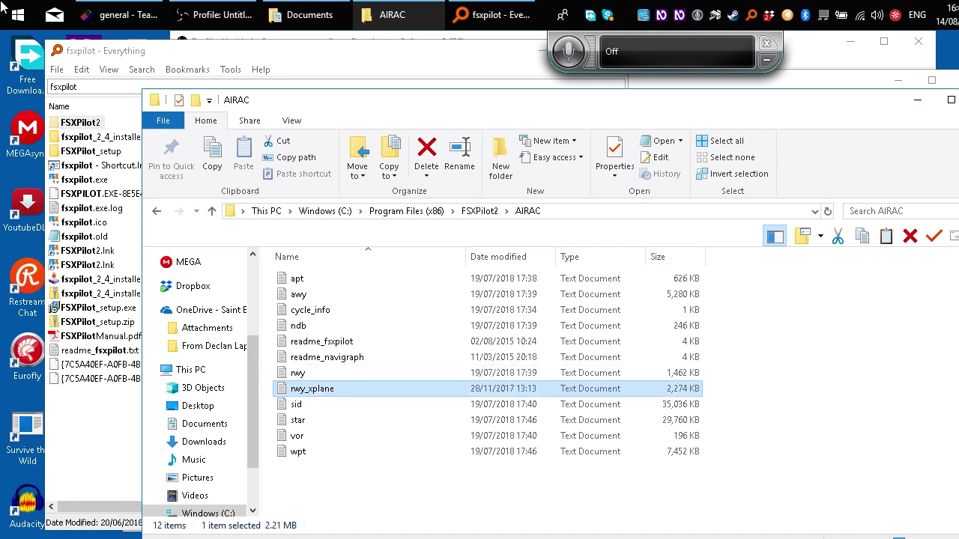
key(Down)
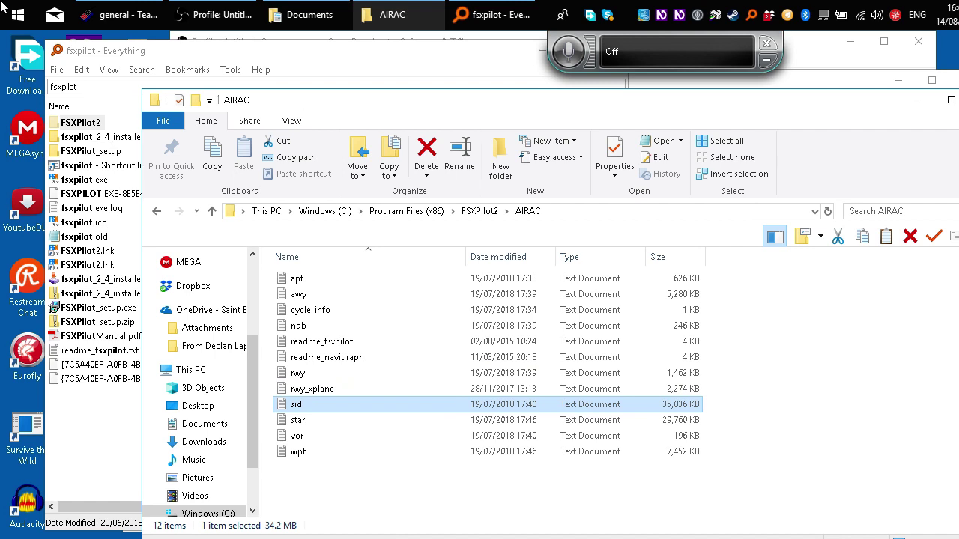
key(Down)
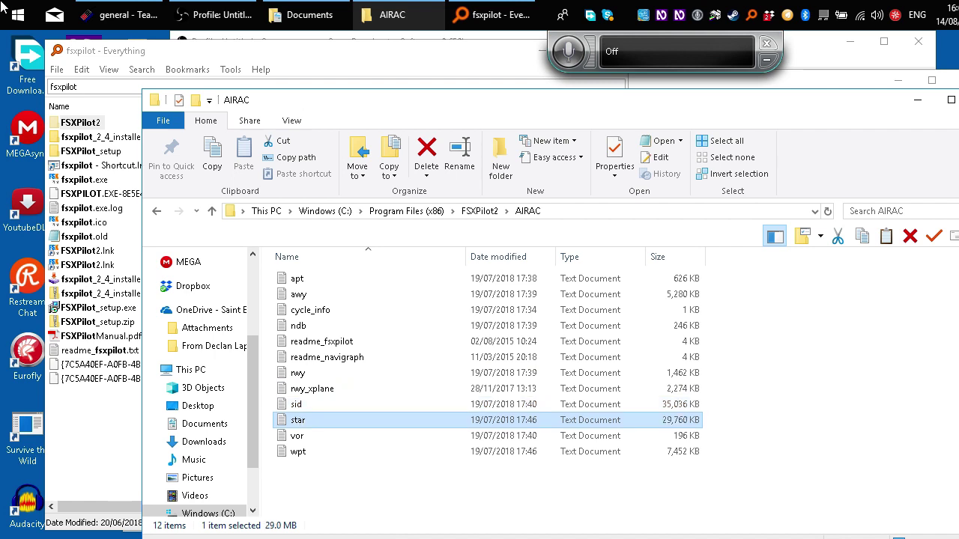
key(Down)
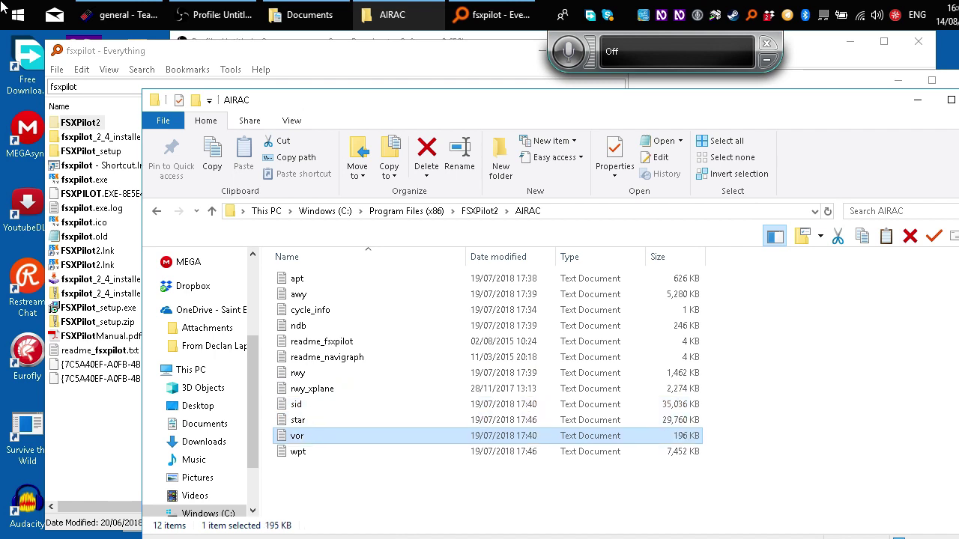
key(Down)
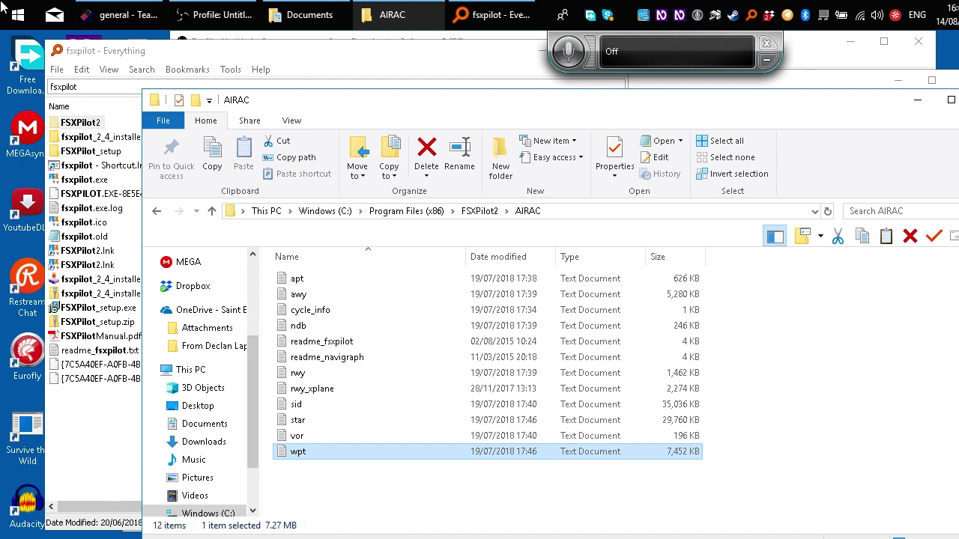
key(Right)
key(Right)
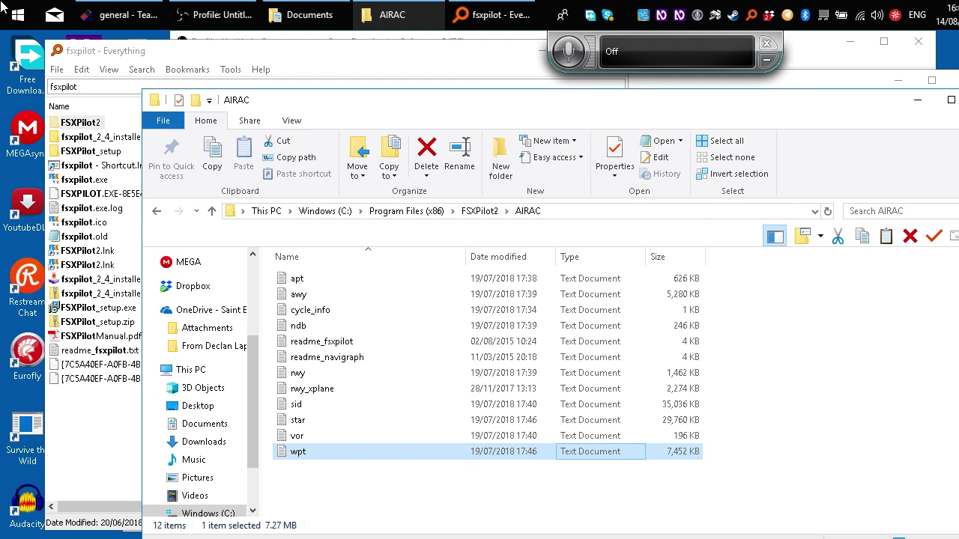
key(Left)
key(Left)
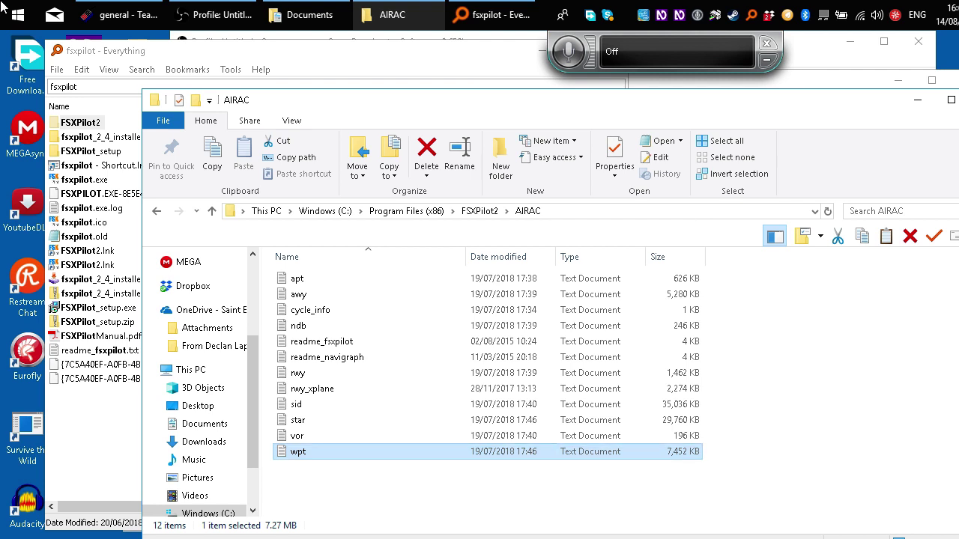
key(Up)
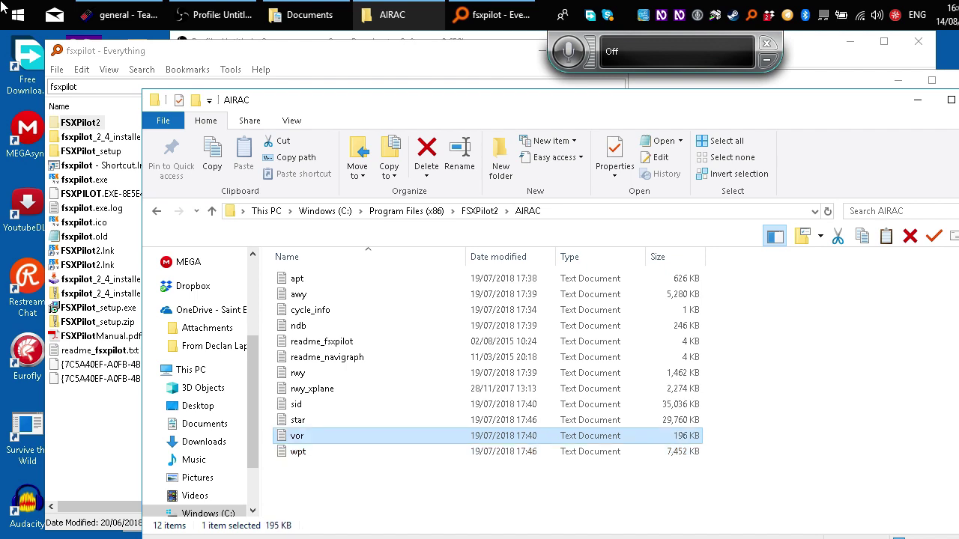
key(Up)
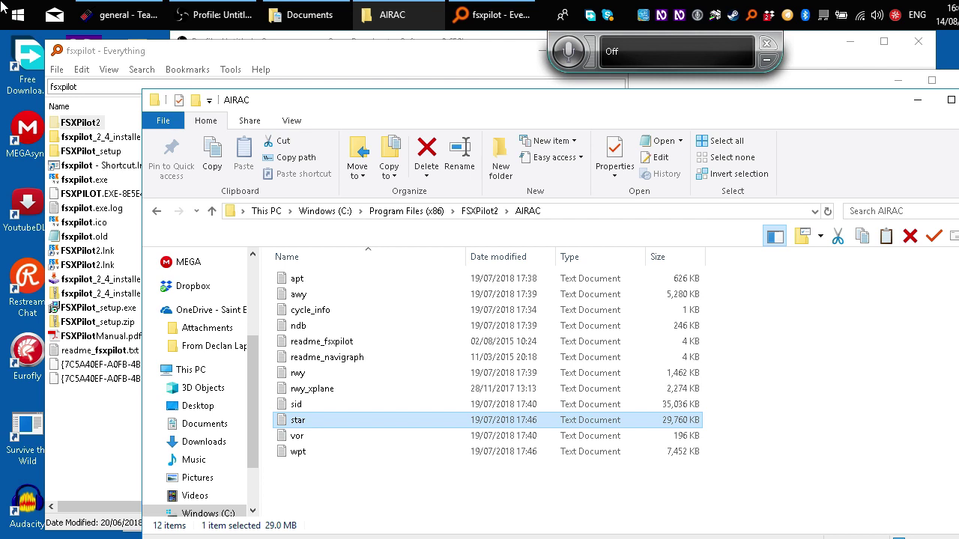
Step: Switch to the Documents window and open the NavData folder inside the pss_native_1808 archive
key(alt+Tab)
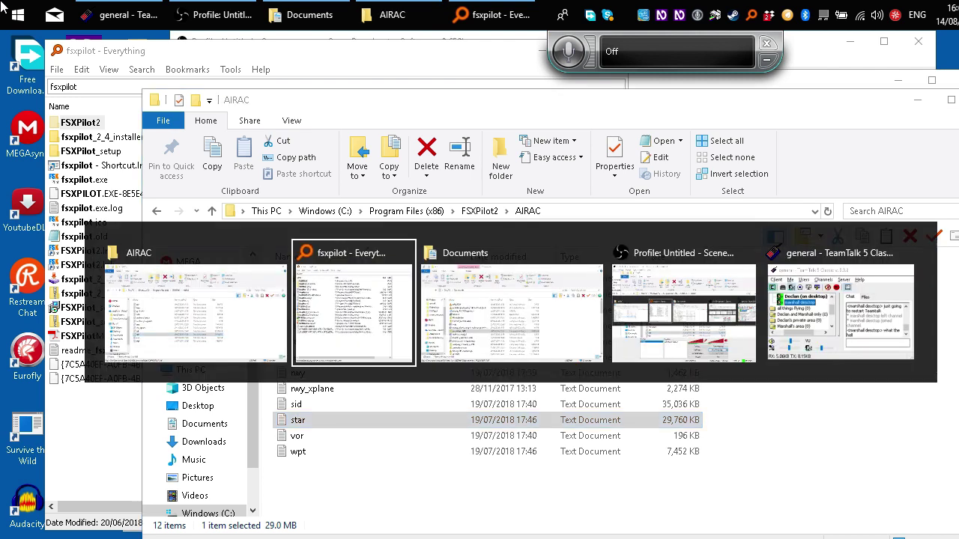
key(alt+Tab)
key(alt+Tab)
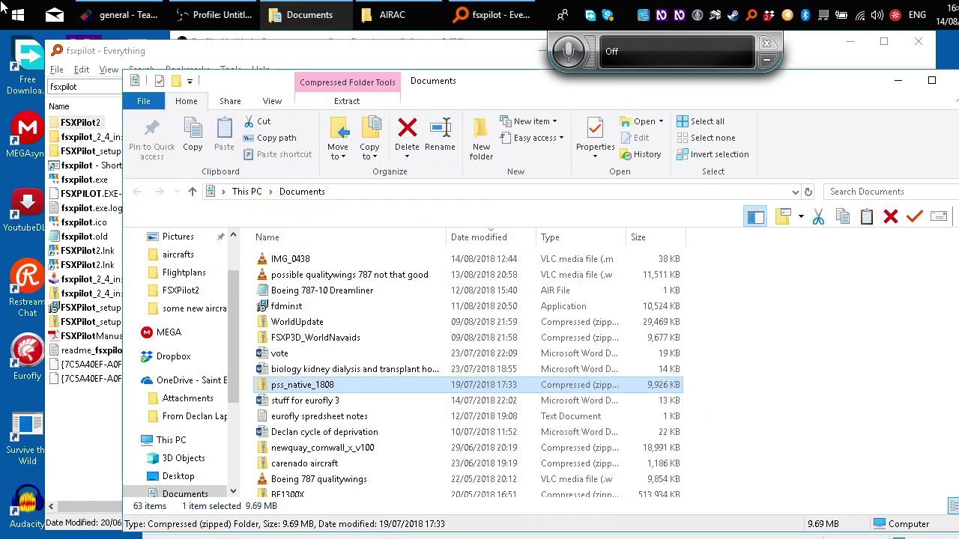
key(alt+Tab)
key(alt+Tab)
key(alt+Tab)
key(alt+Tab)
key(alt+Tab)
key(alt+Tab)
key(alt+Tab)
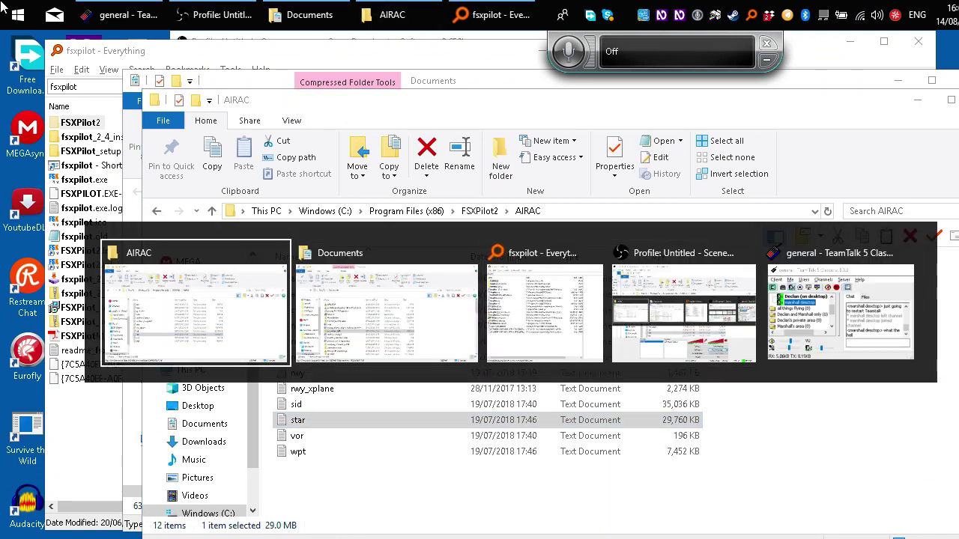
key(alt+Tab)
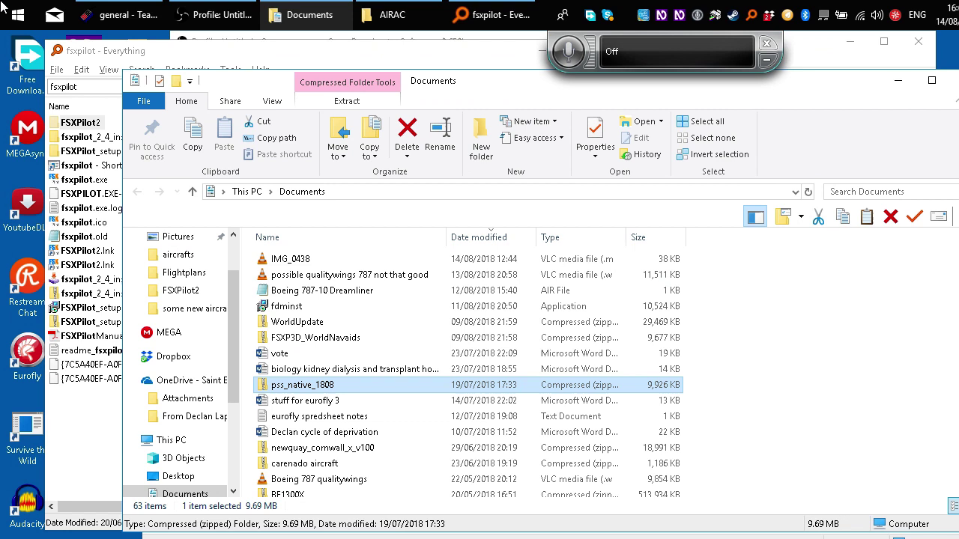
key(Return)
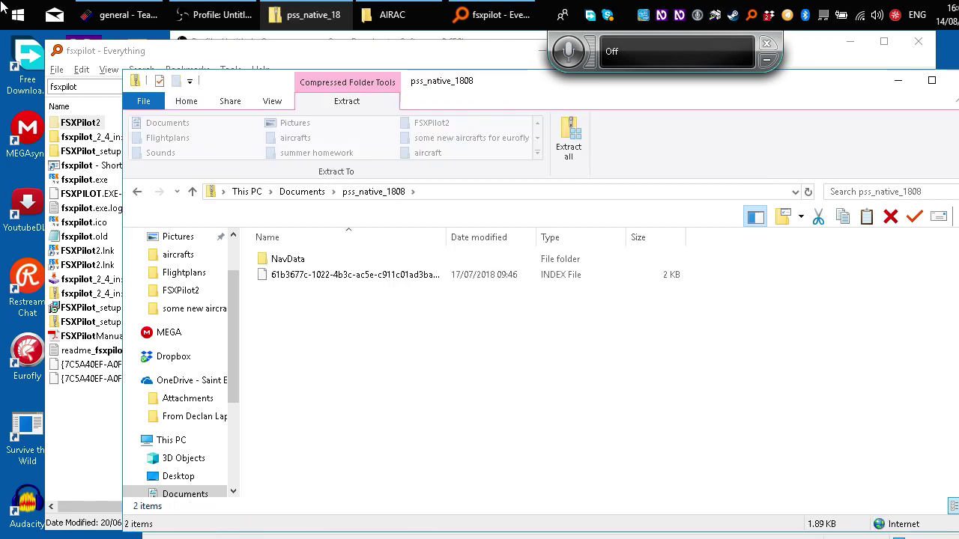
key(Down)
key(Up)
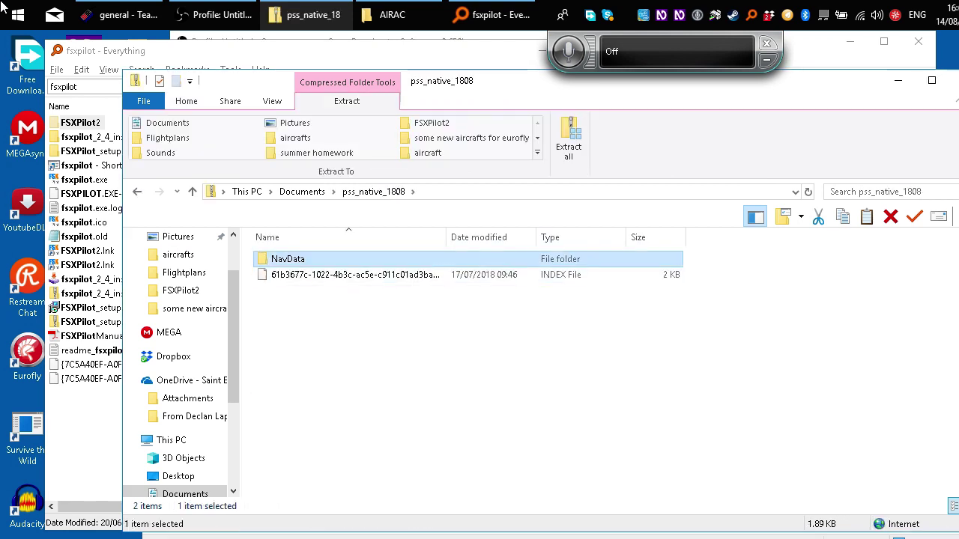
key(Return)
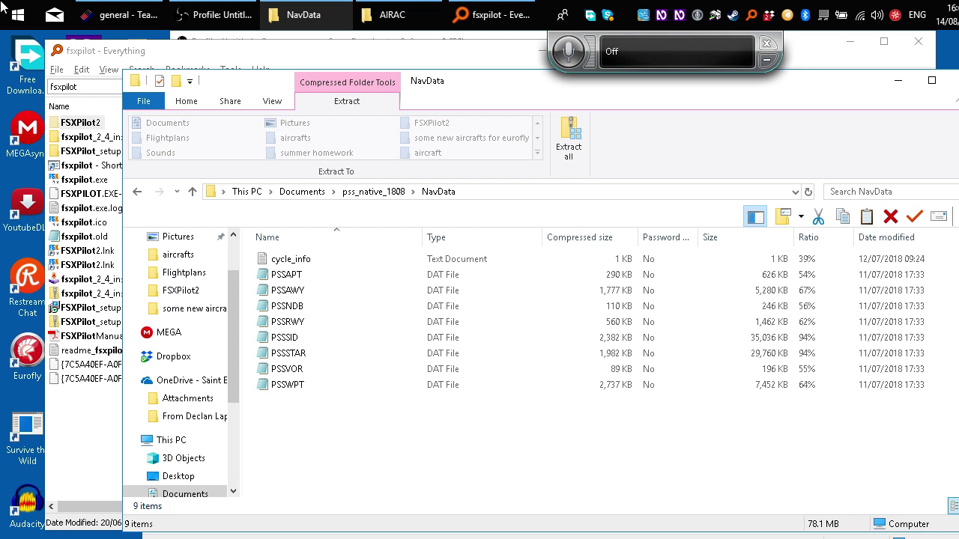
Step: Examine the PSSAPT and PSSAWY files in NavData, checking the file type of PSSAWY
key(Down)
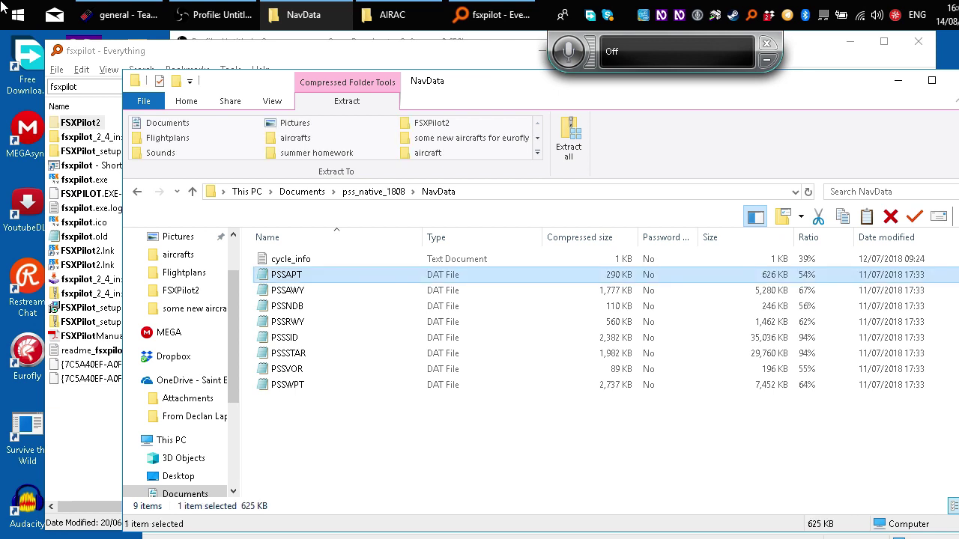
key(Down)
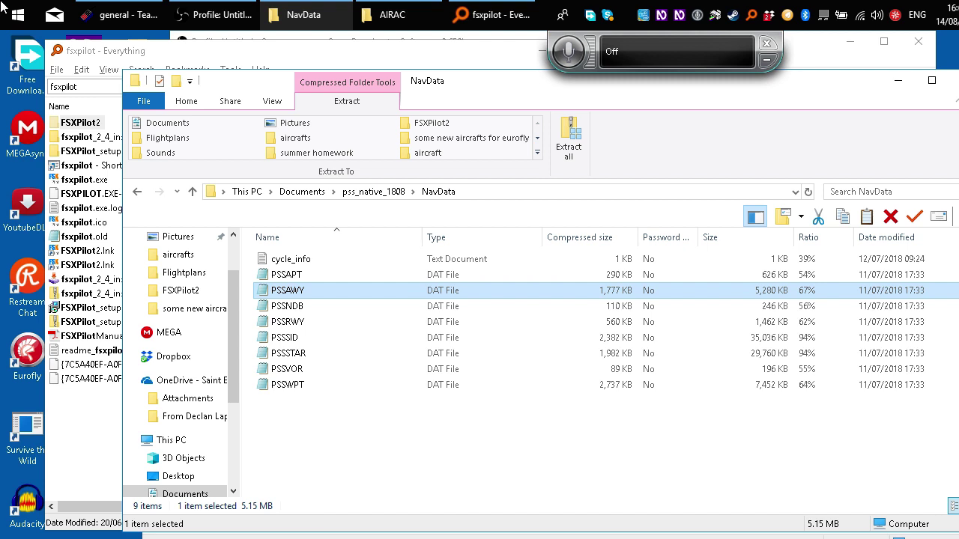
key(Right)
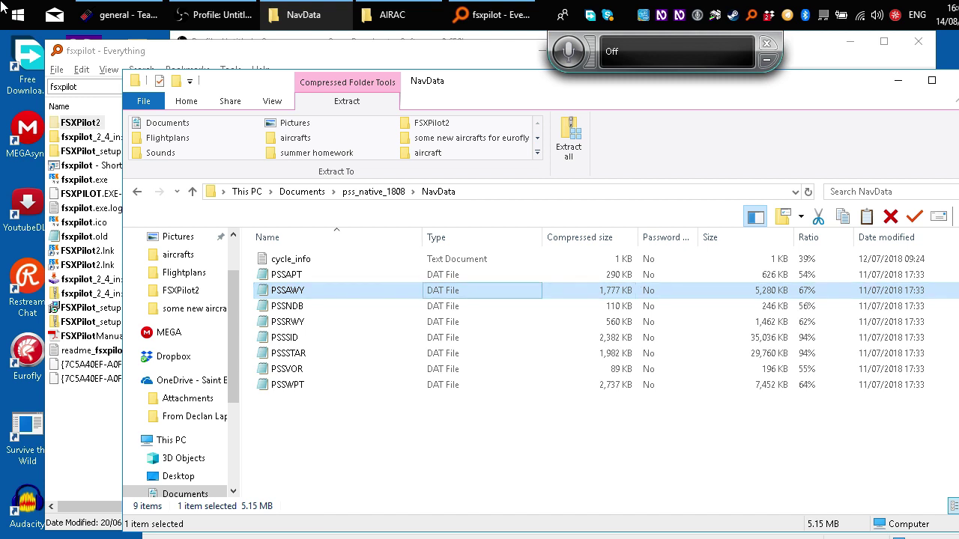
key(Left)
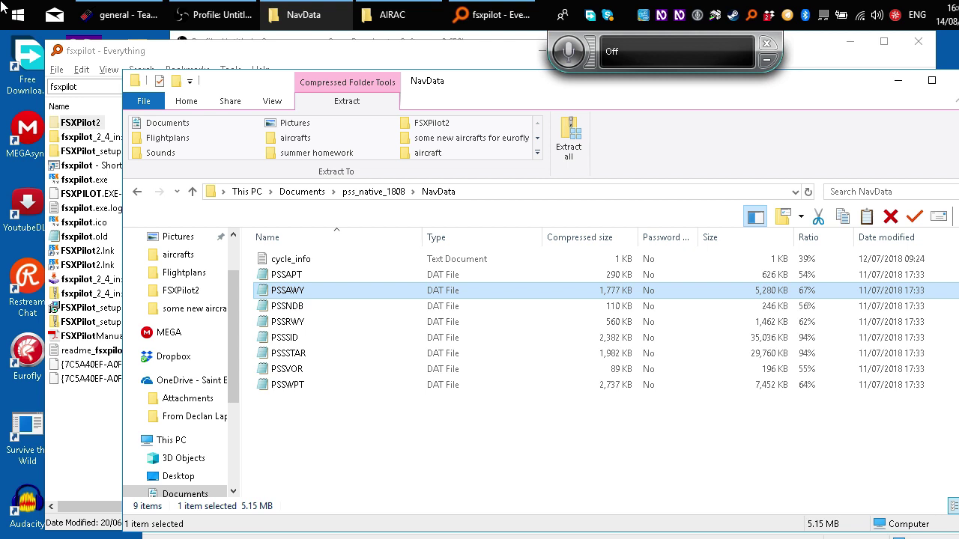
Step: Switch to the AIRAC folder and open the rwy file's name for editing, keeping the same name
key(alt+Tab)
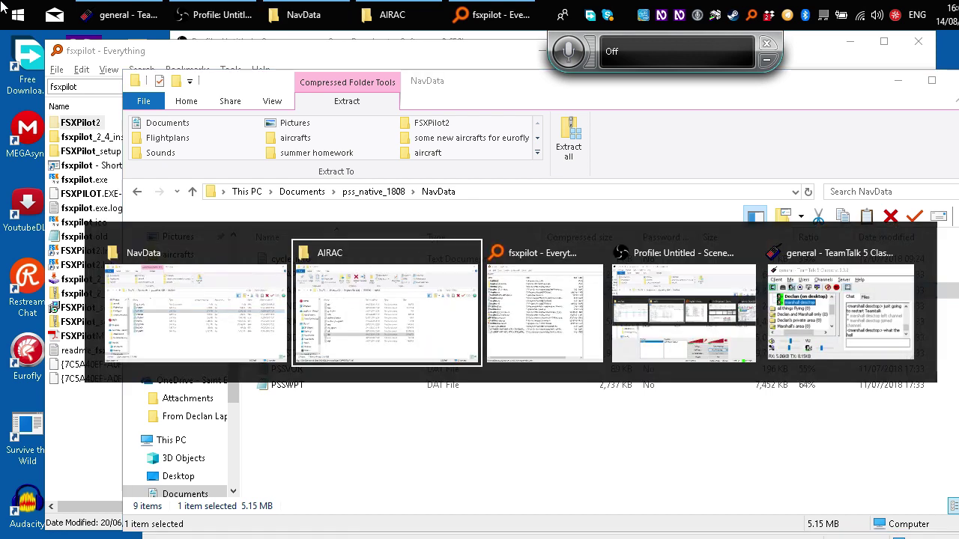
key(r)
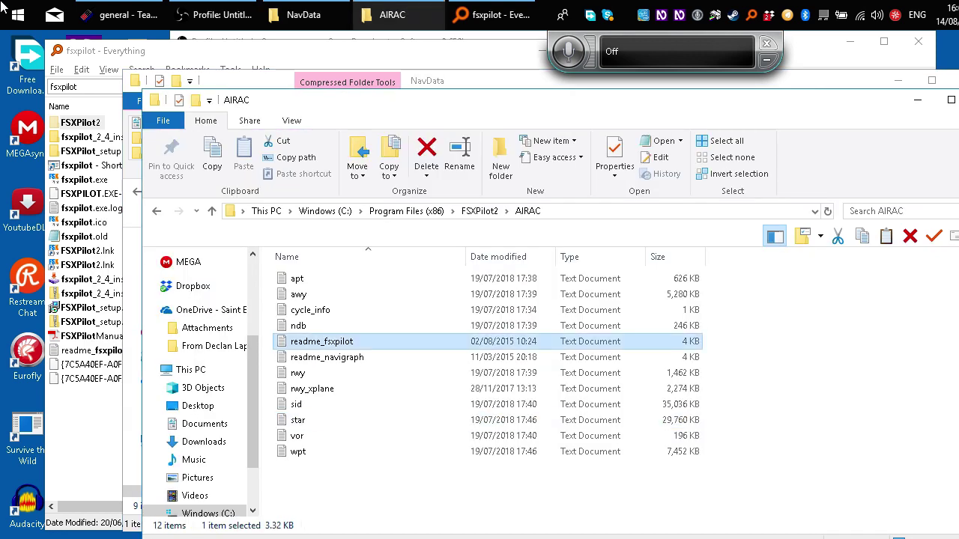
key(r)
key(r)
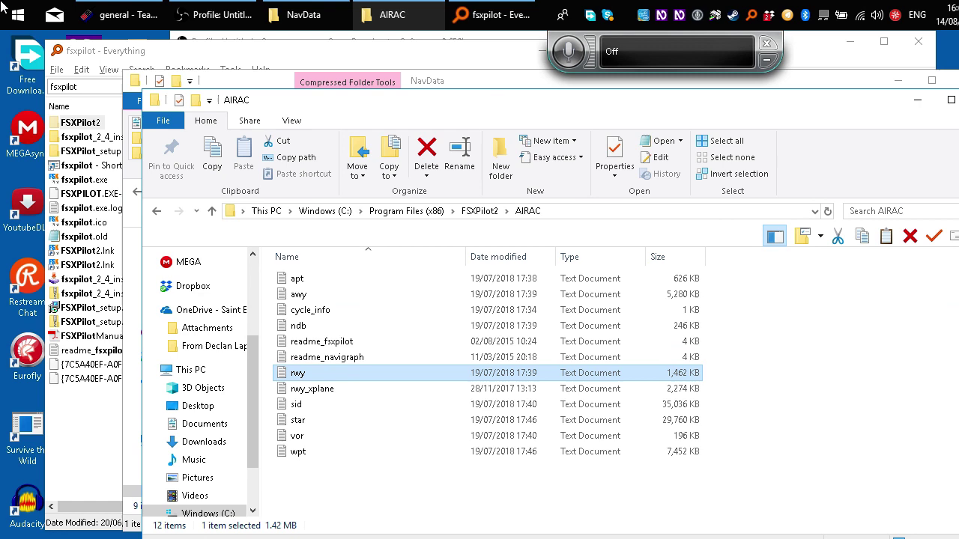
key(shift+F10)
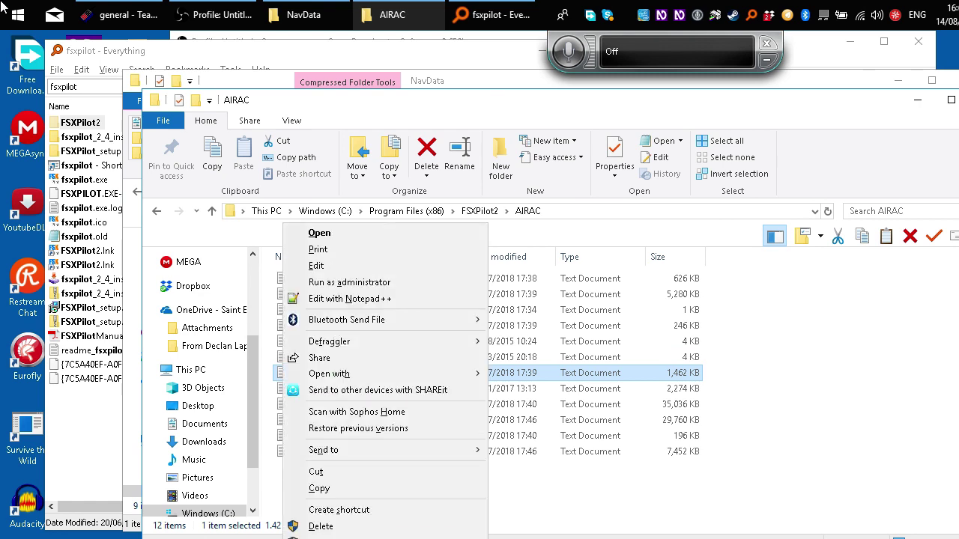
key(Escape)
key(F2)
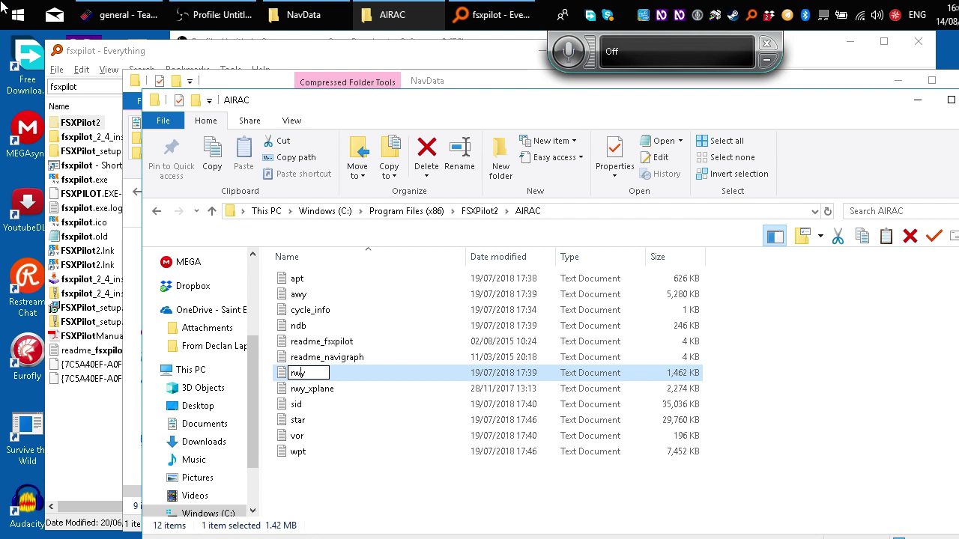
key(Return)
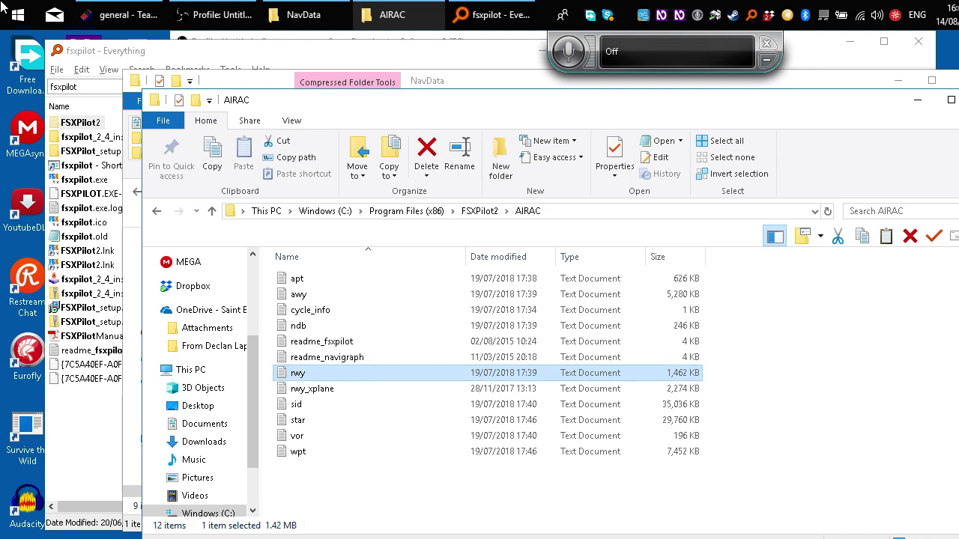
Step: Return to the NavData folder and examine the PSSRWY and PSSSID files
key(alt+Tab)
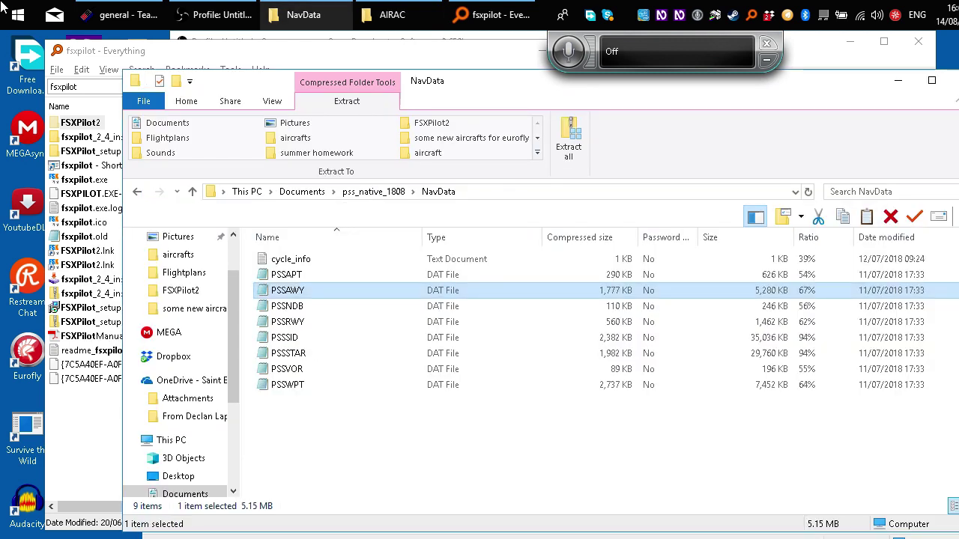
key(Down)
key(Down)
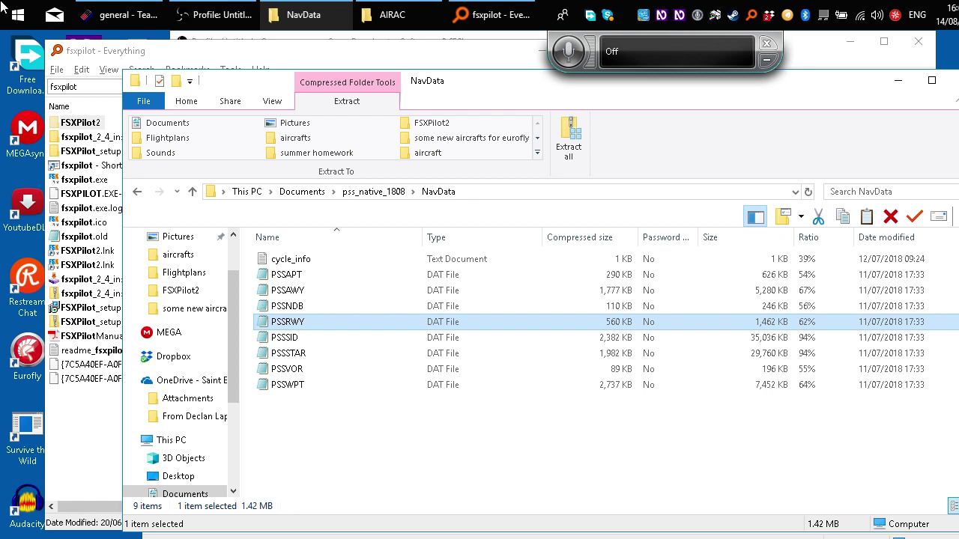
key(Down)
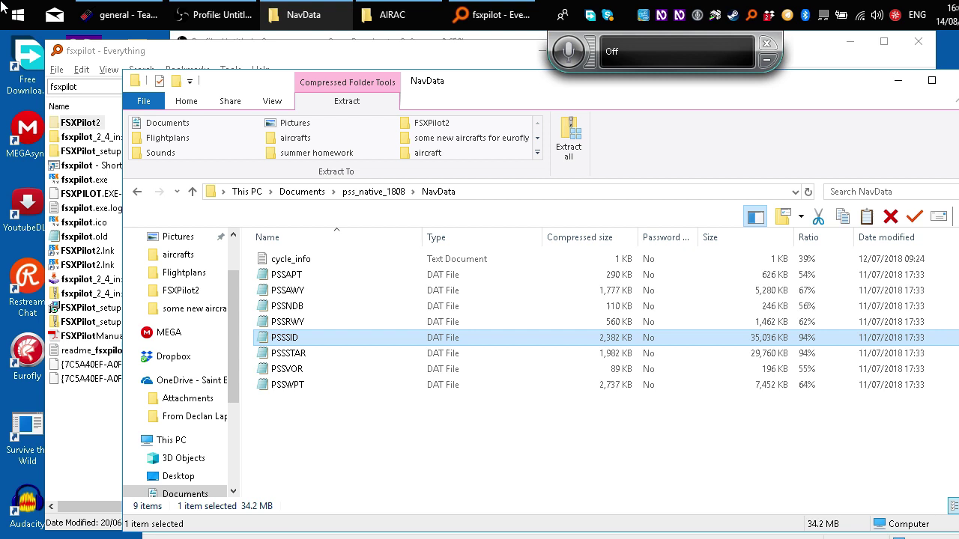
Step: Close the AIRAC, NavData and Everything windows and return to Open Broadcaster Software
key(alt+Tab)
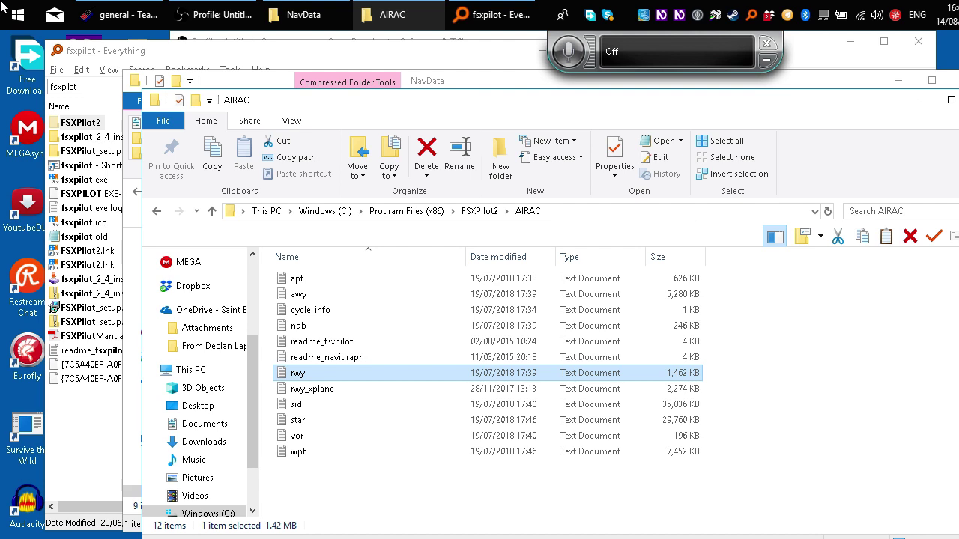
key(alt+Tab)
key(alt+F4)
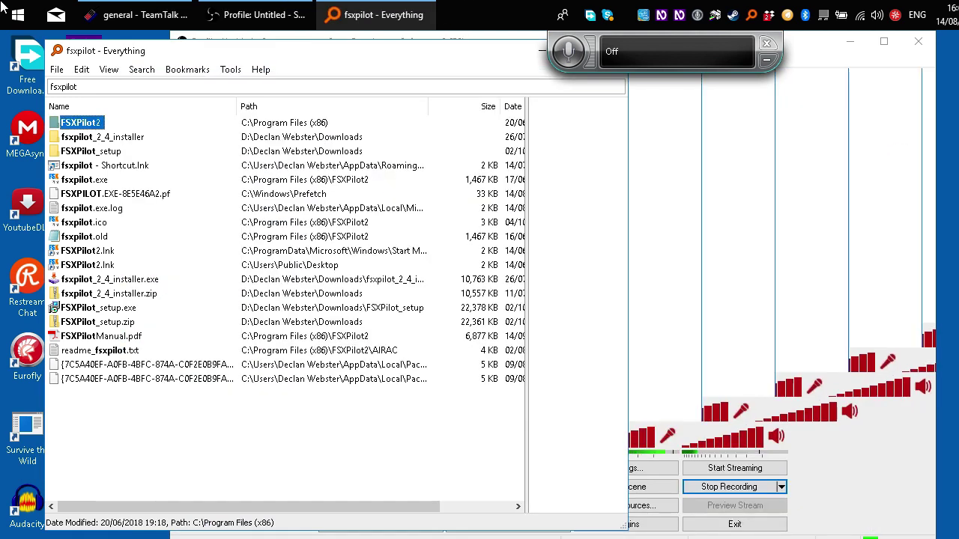
key(alt+F4)
key(shift+Tab)
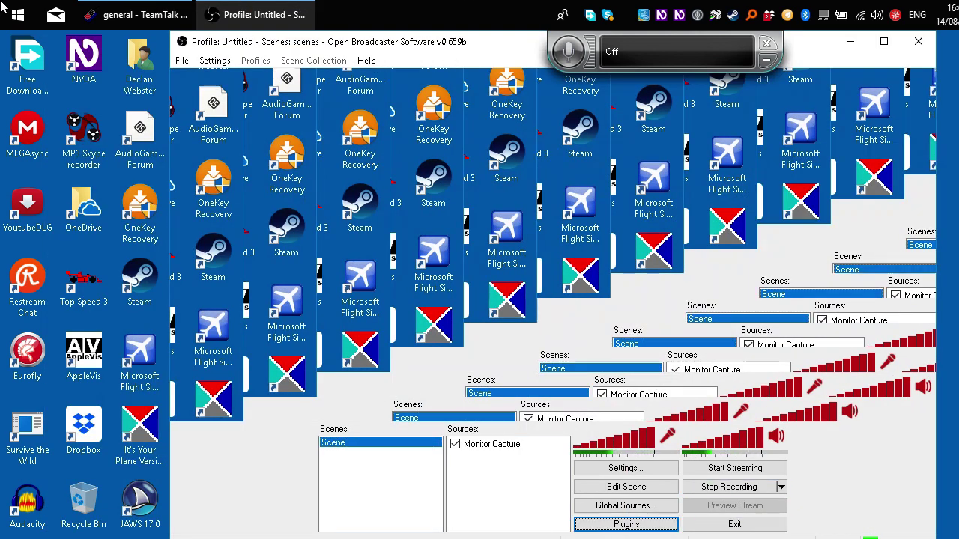
key(Tab)
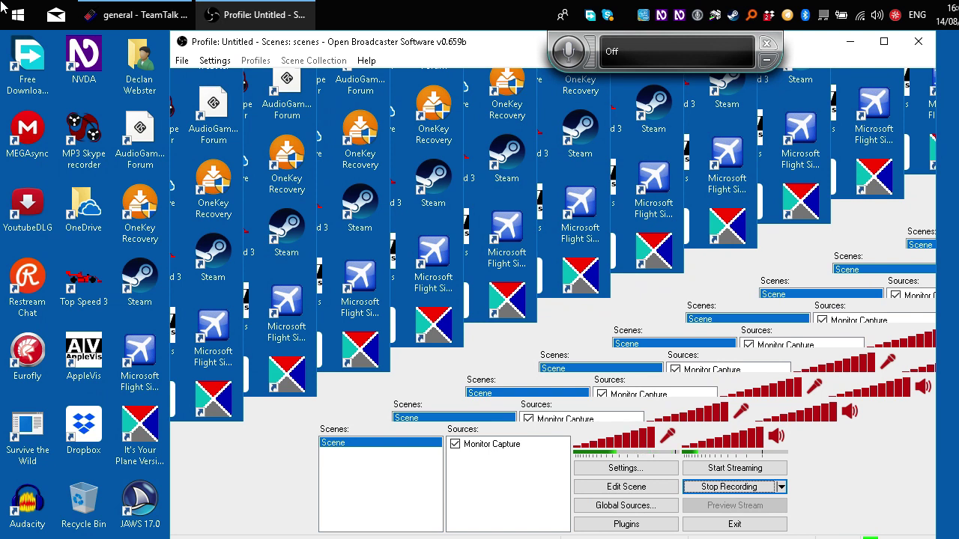